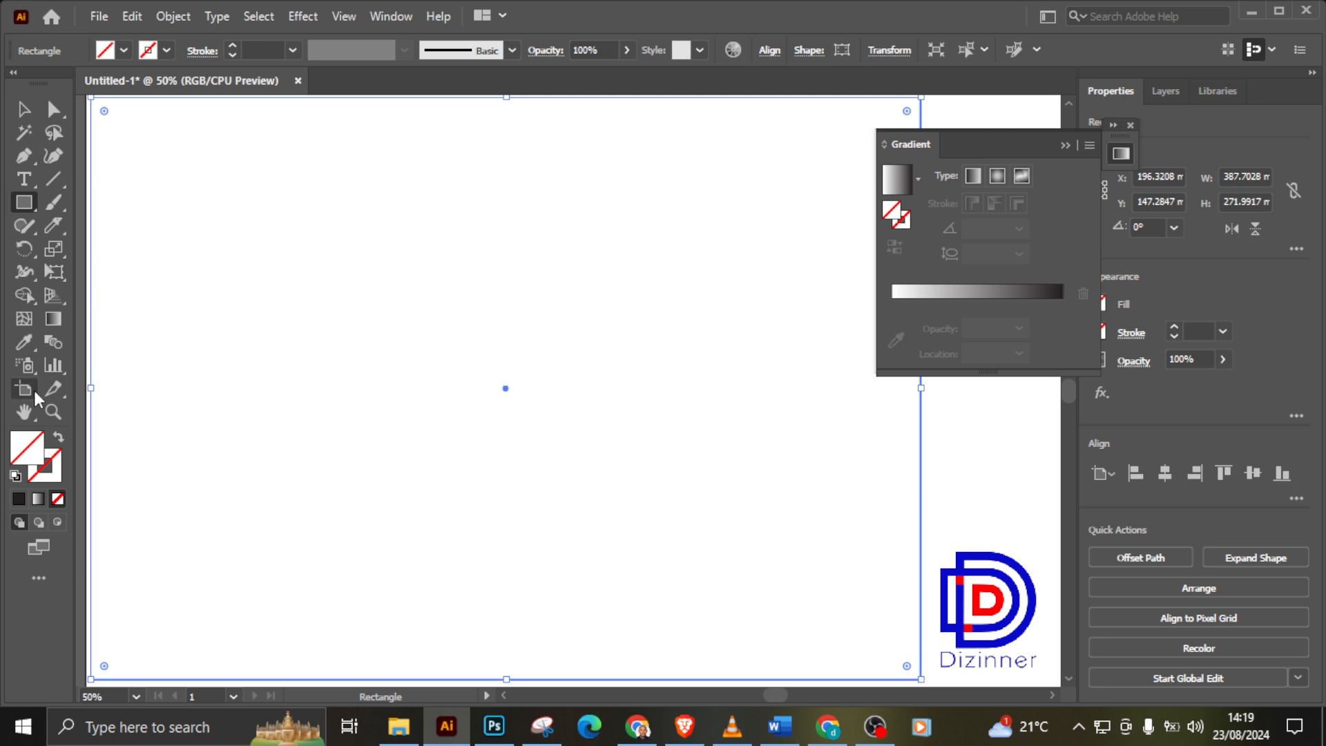
Step: Fill the large background rectangle with the near-black colour 0F0F0D and lock it in place
double_click(36, 454)
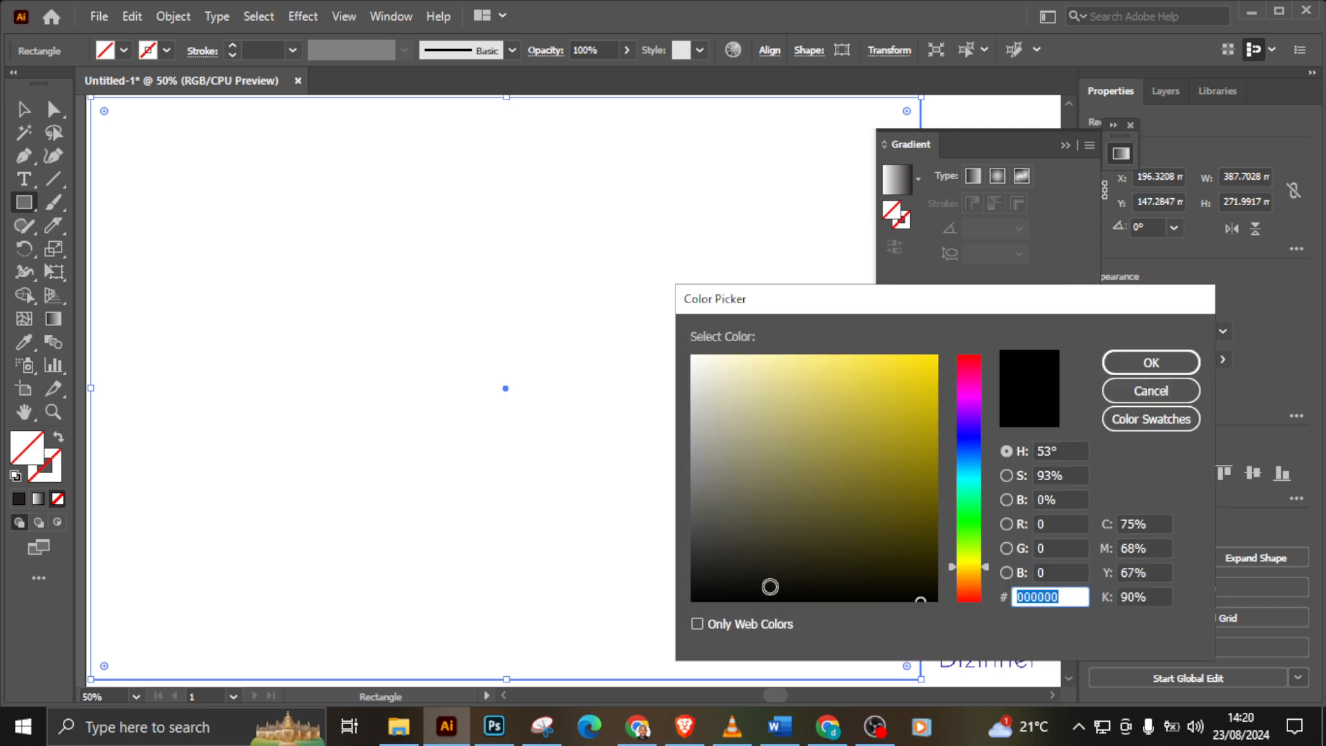
left_click(729, 587)
left_click(1151, 363)
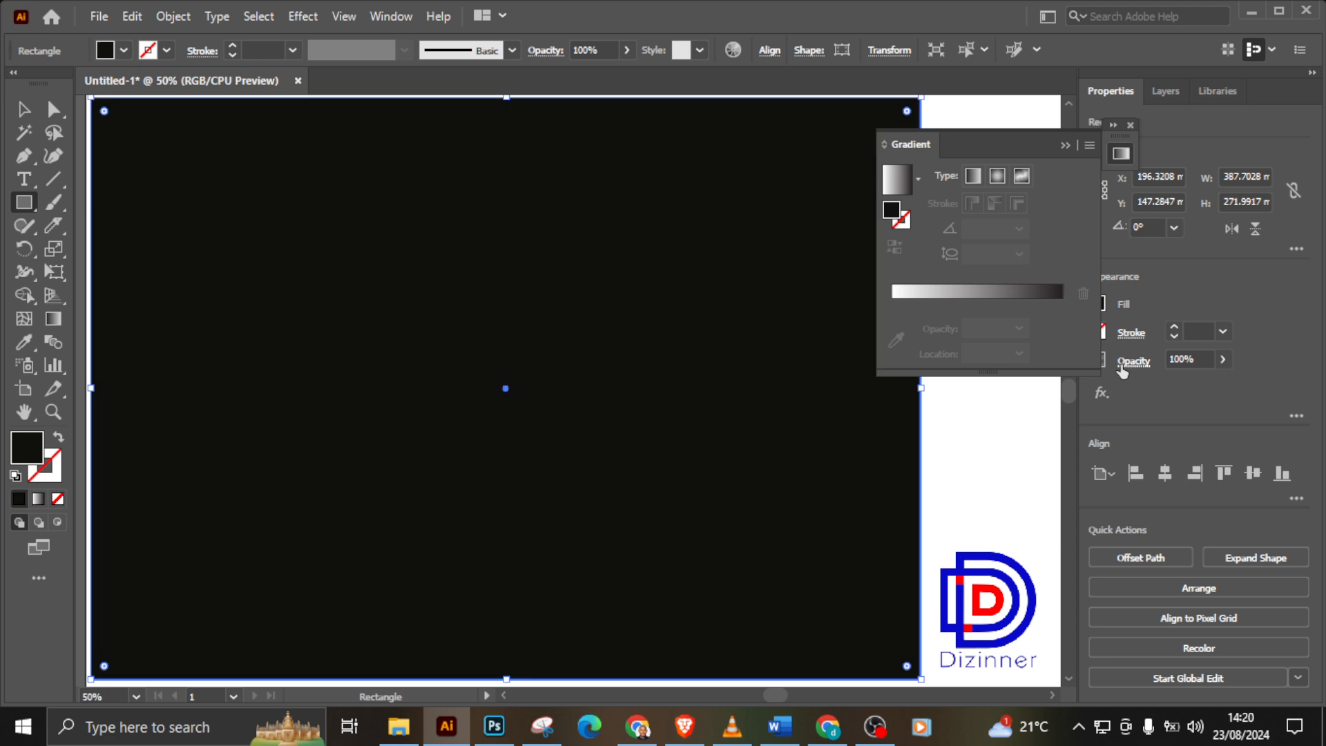
left_click(173, 17)
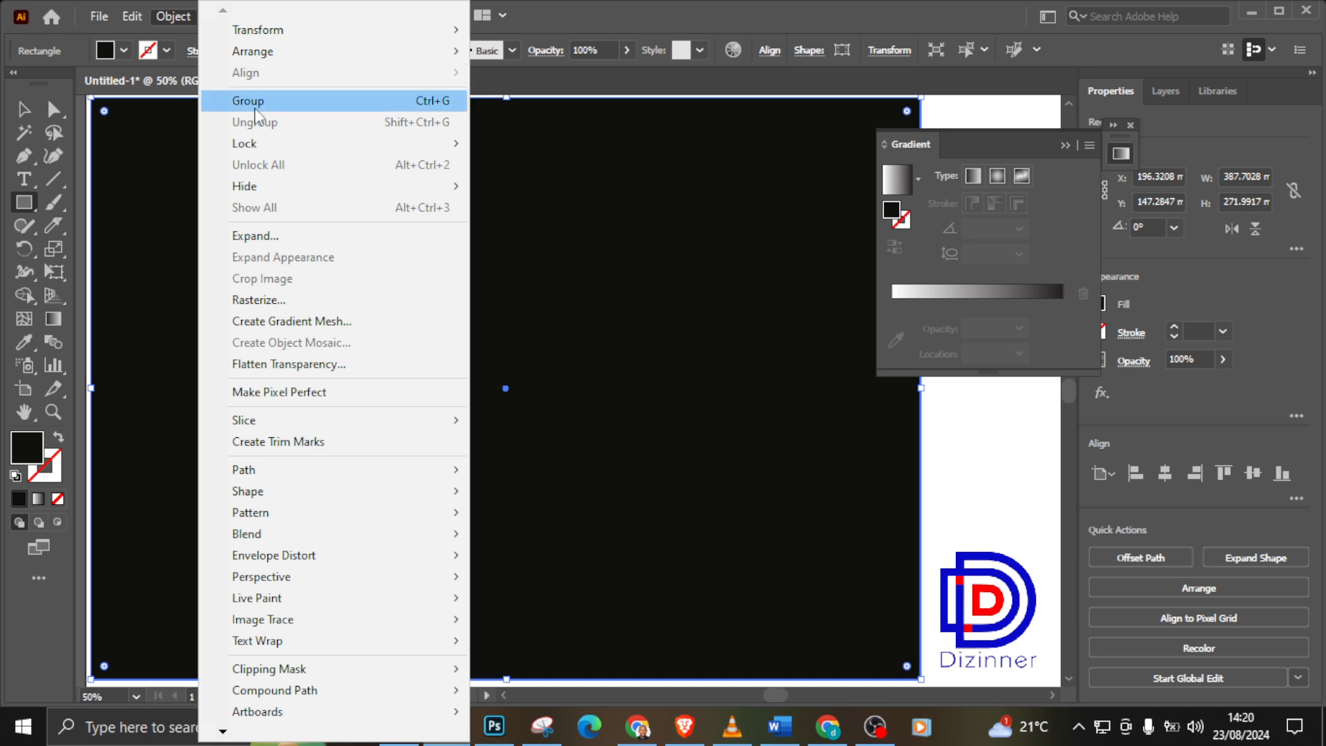
mouse_move(310, 150)
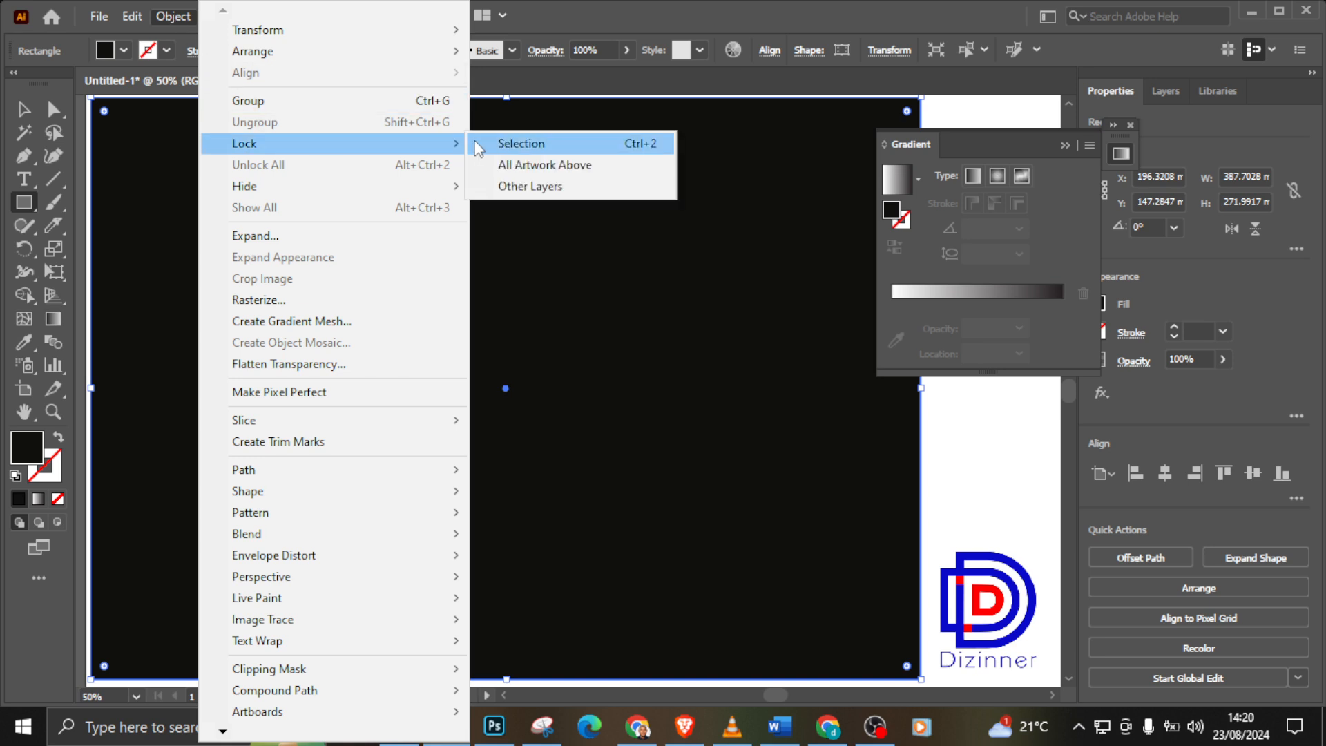
left_click(521, 144)
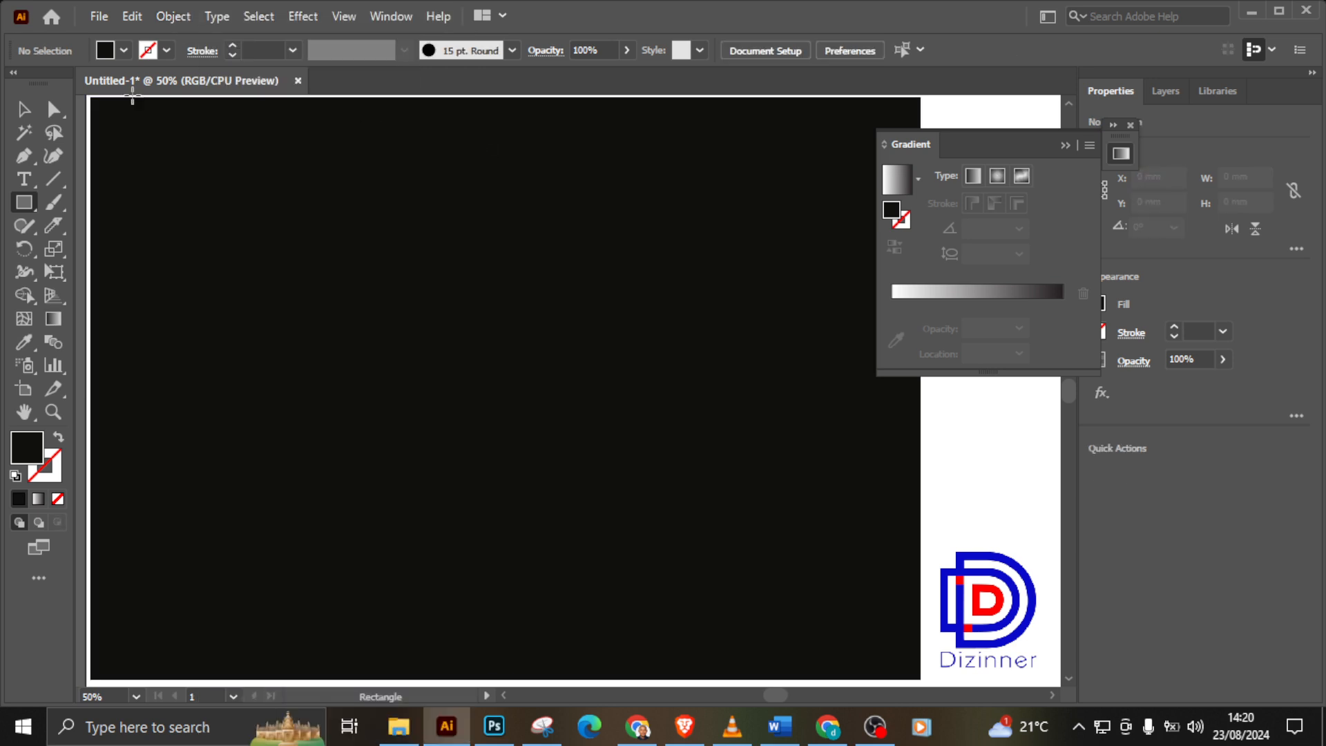
Step: Draw a circle about 163 mm in diameter and move it to the middle of the dark background
key("v")
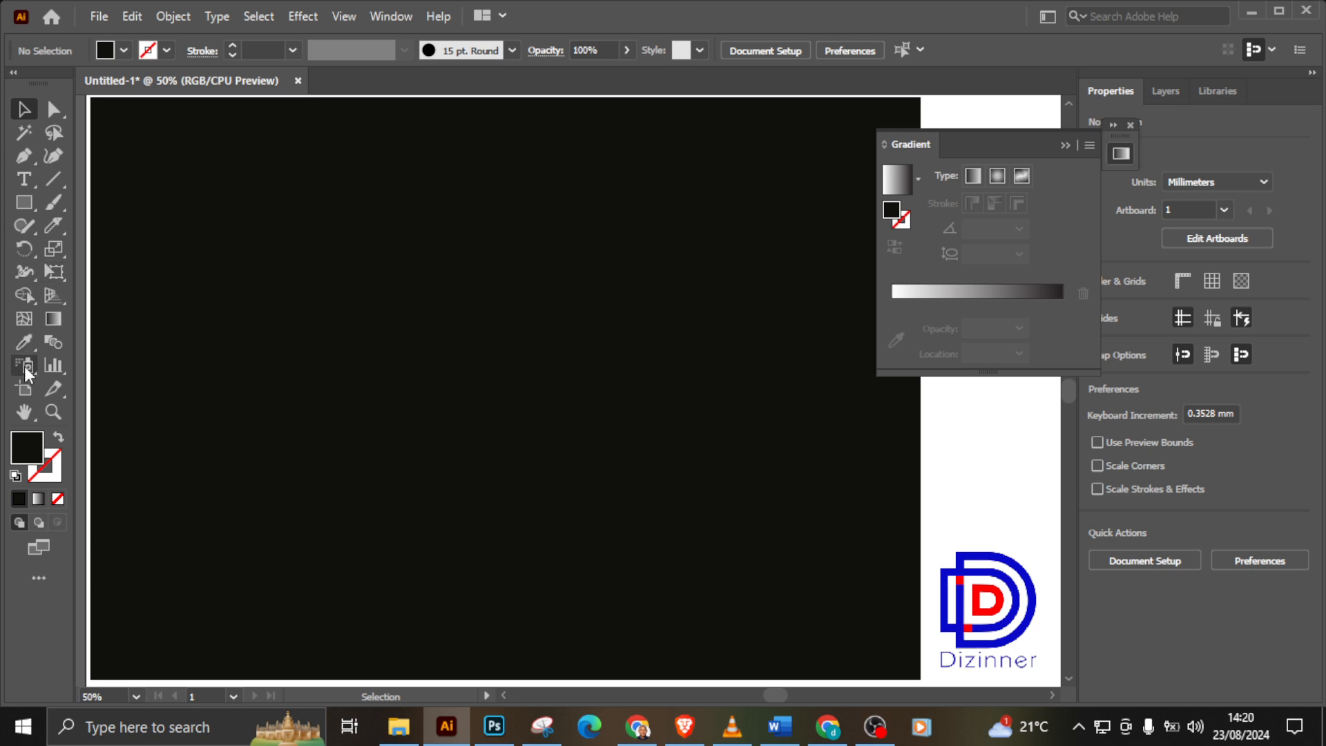
left_click_drag(23, 205, 89, 249)
mouse_move(410, 252)
left_mouse_down()
mouse_move(607, 406)
mouse_move(587, 385)
left_mouse_up()
key("v")
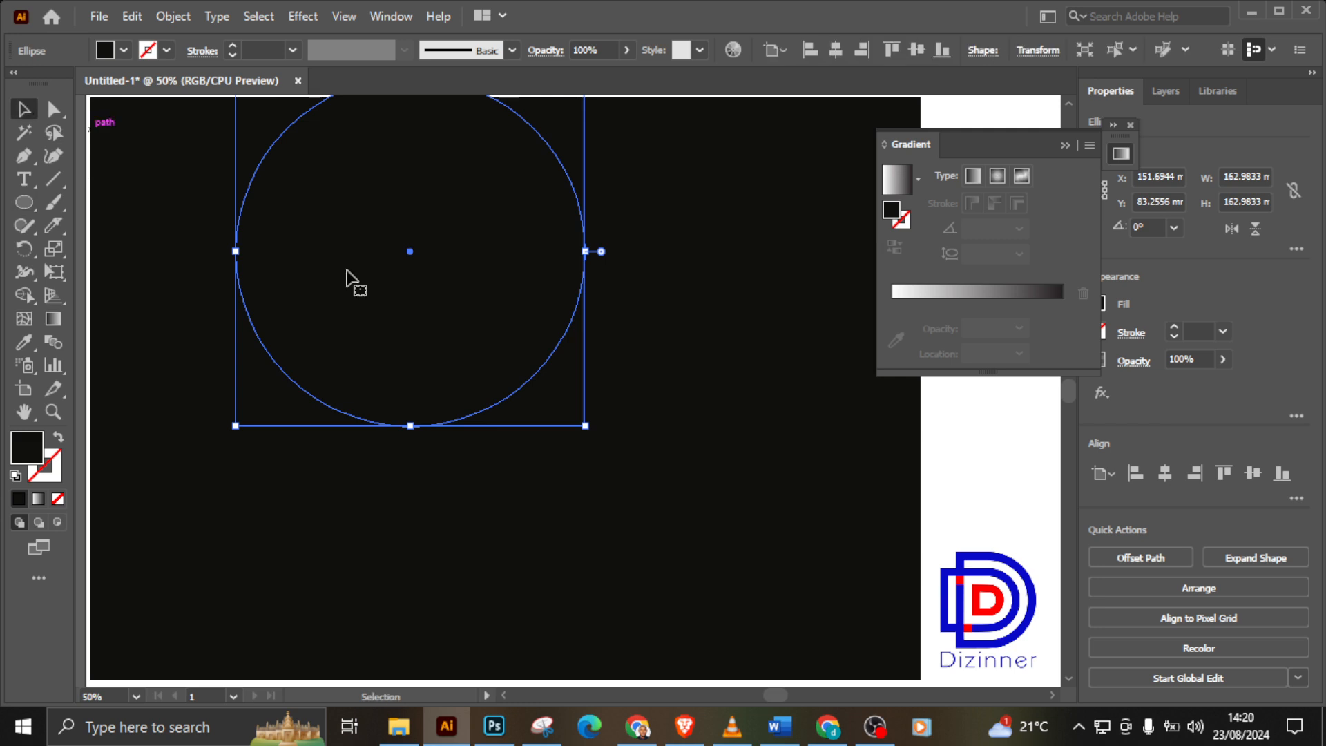
left_click_drag(411, 254, 550, 390)
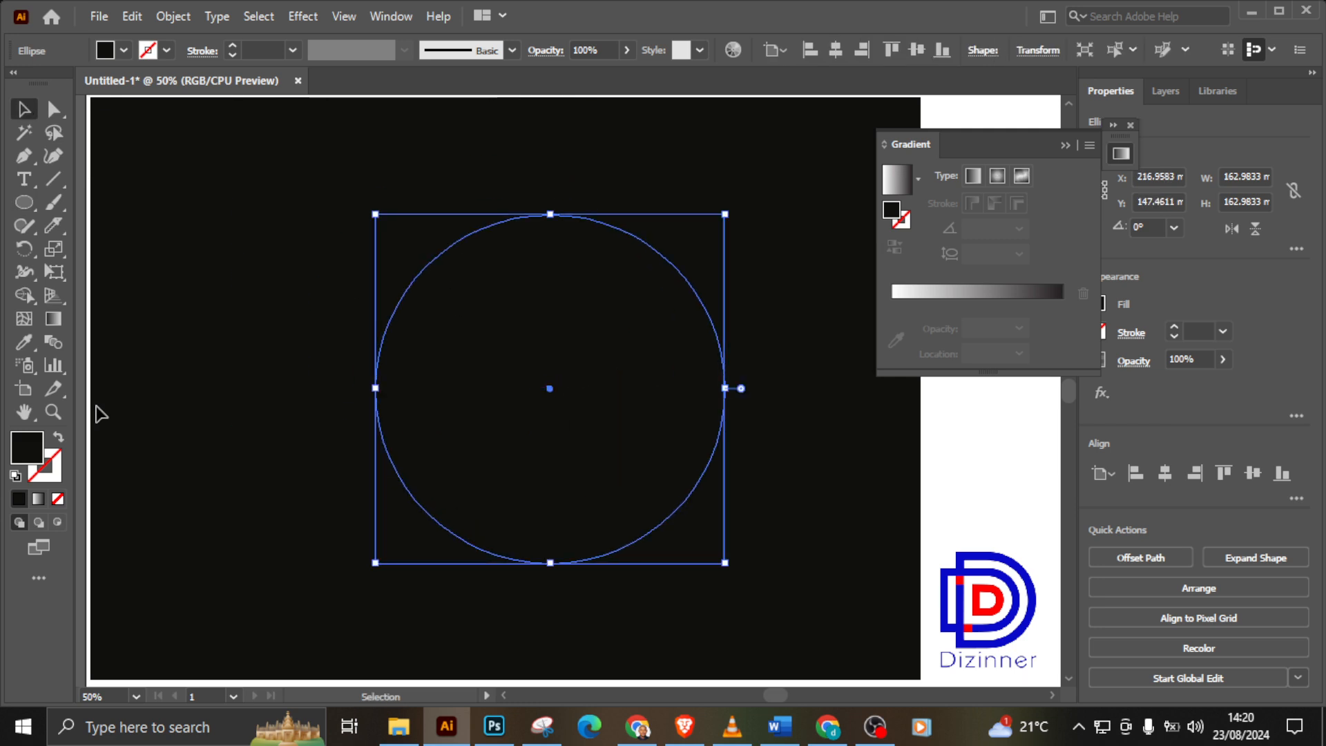
Step: Fill the circle with white (FFFFFF)
double_click(31, 451)
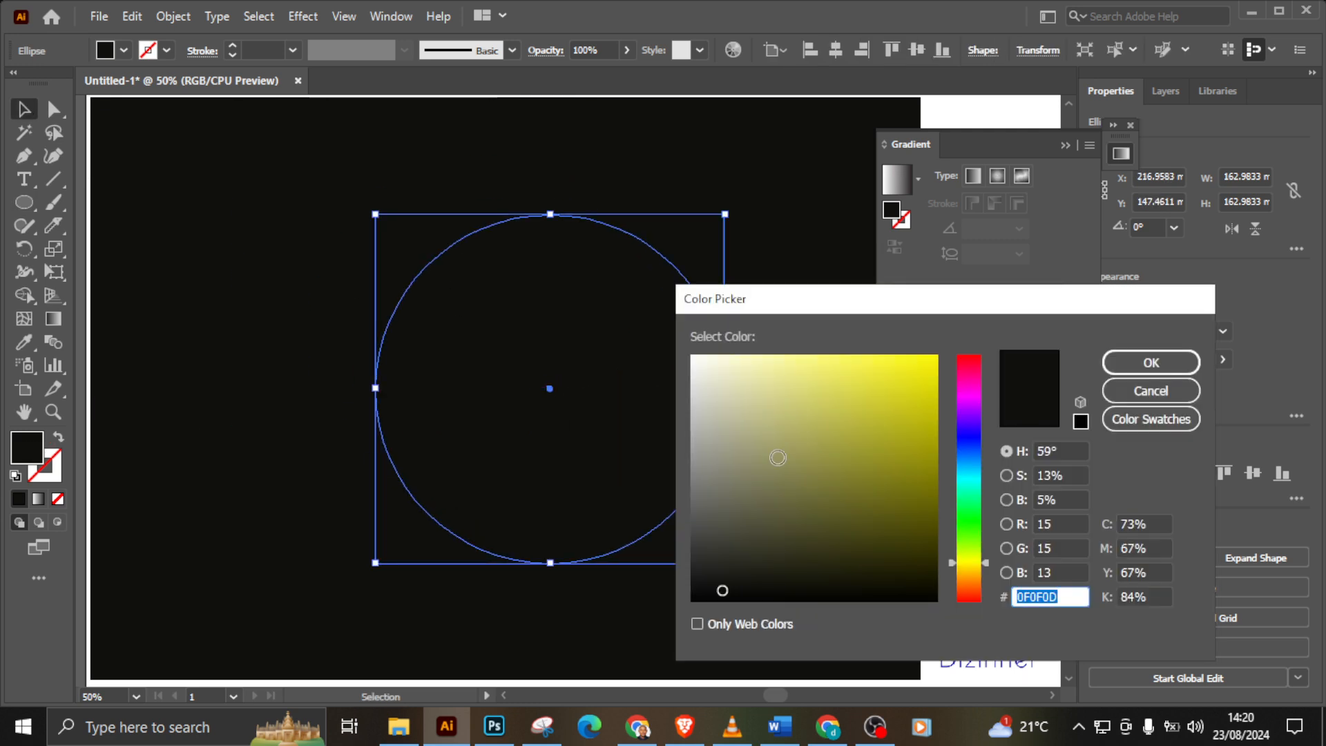
left_click_drag(821, 503, 687, 353)
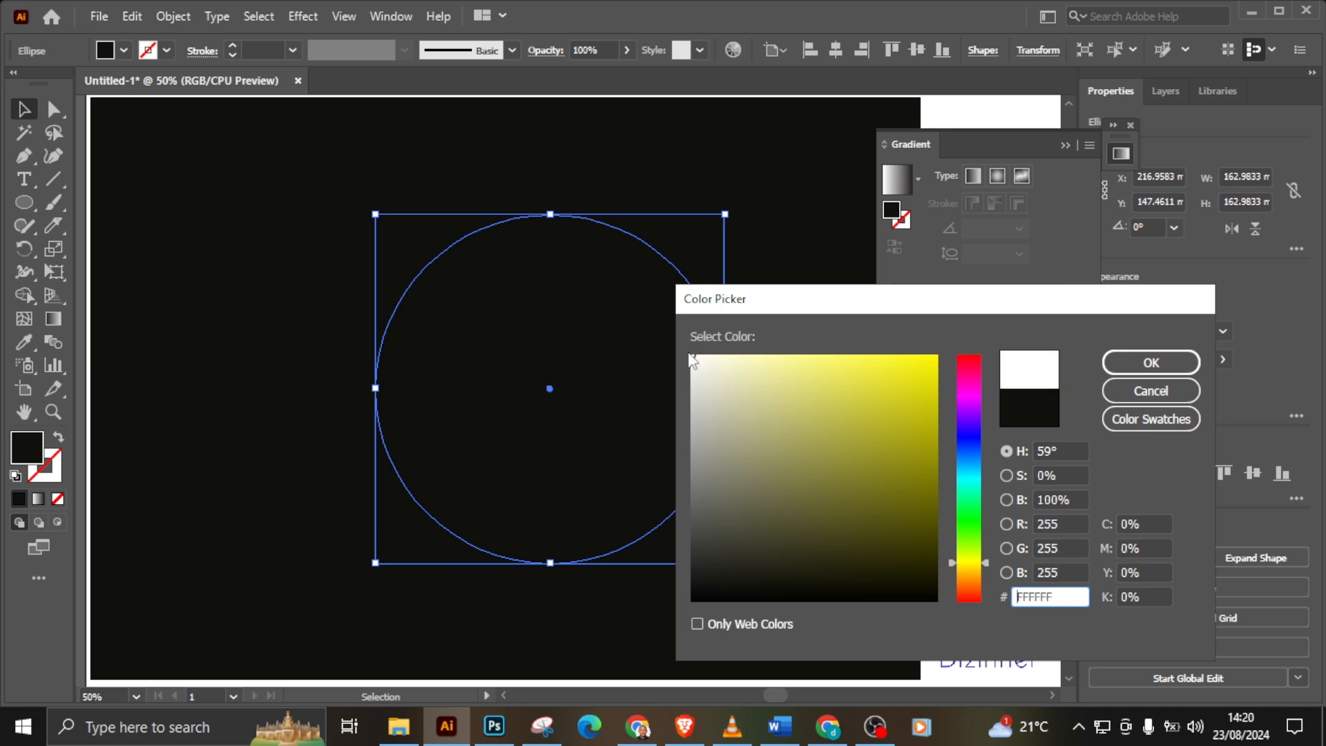
left_click(1148, 364)
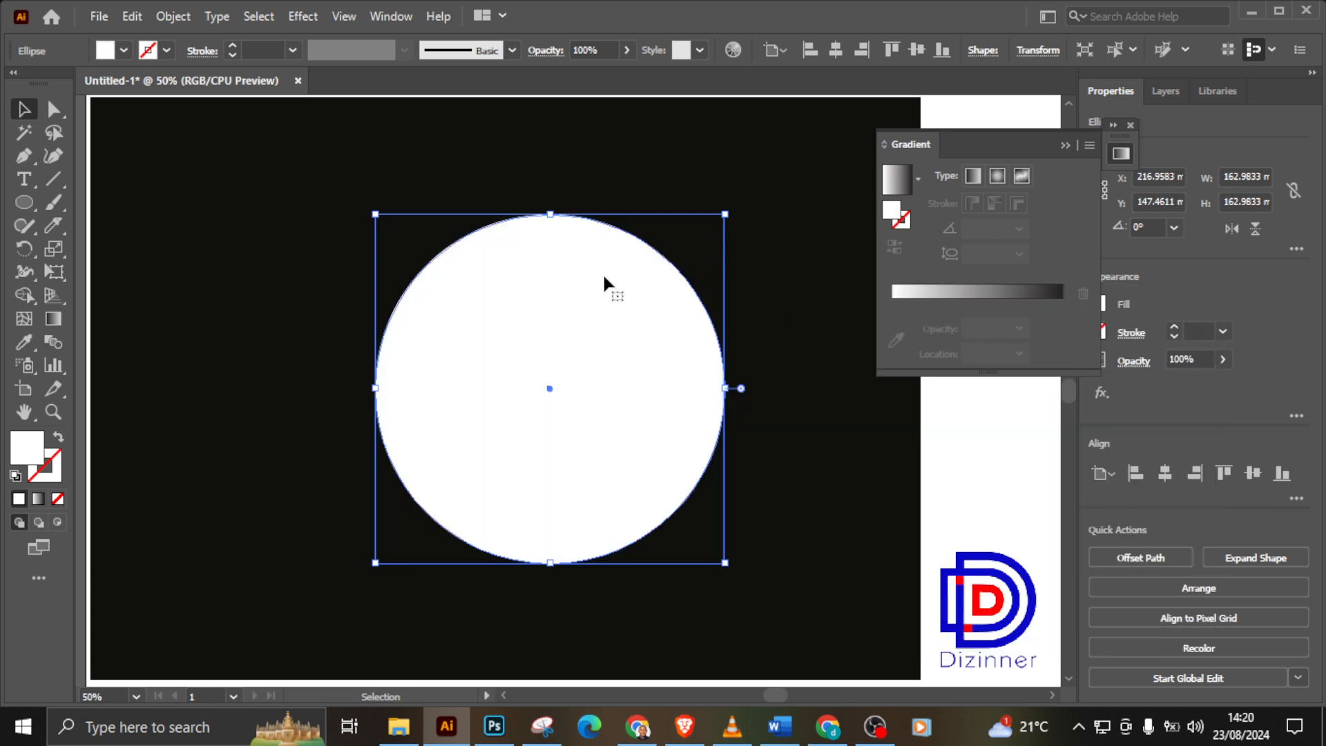
Step: Duplicate the white circle in place and shrink the copy about its centre to about 149 mm in diameter
mouse_move(603, 281)
left_mouse_down()
mouse_move(612, 371)
mouse_move(601, 276)
mouse_move(613, 281)
mouse_move(599, 278)
left_mouse_up()
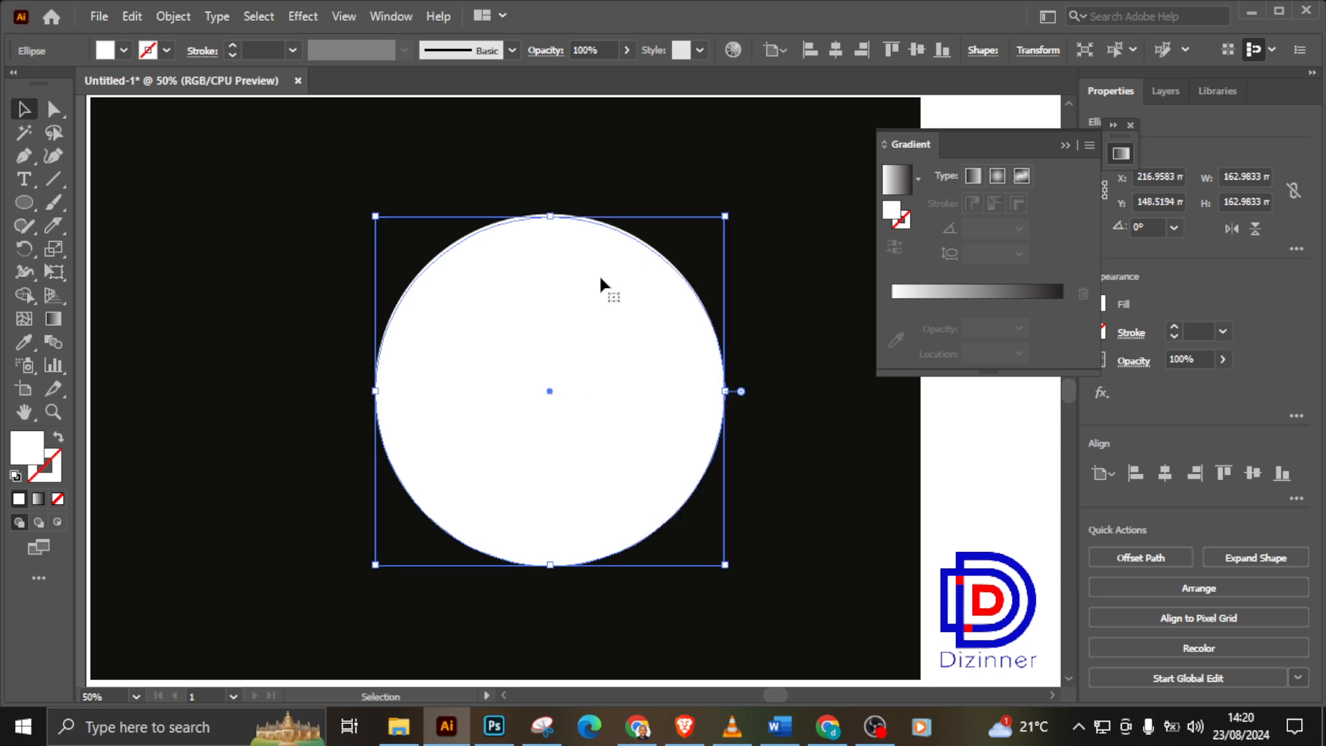
key("Up")
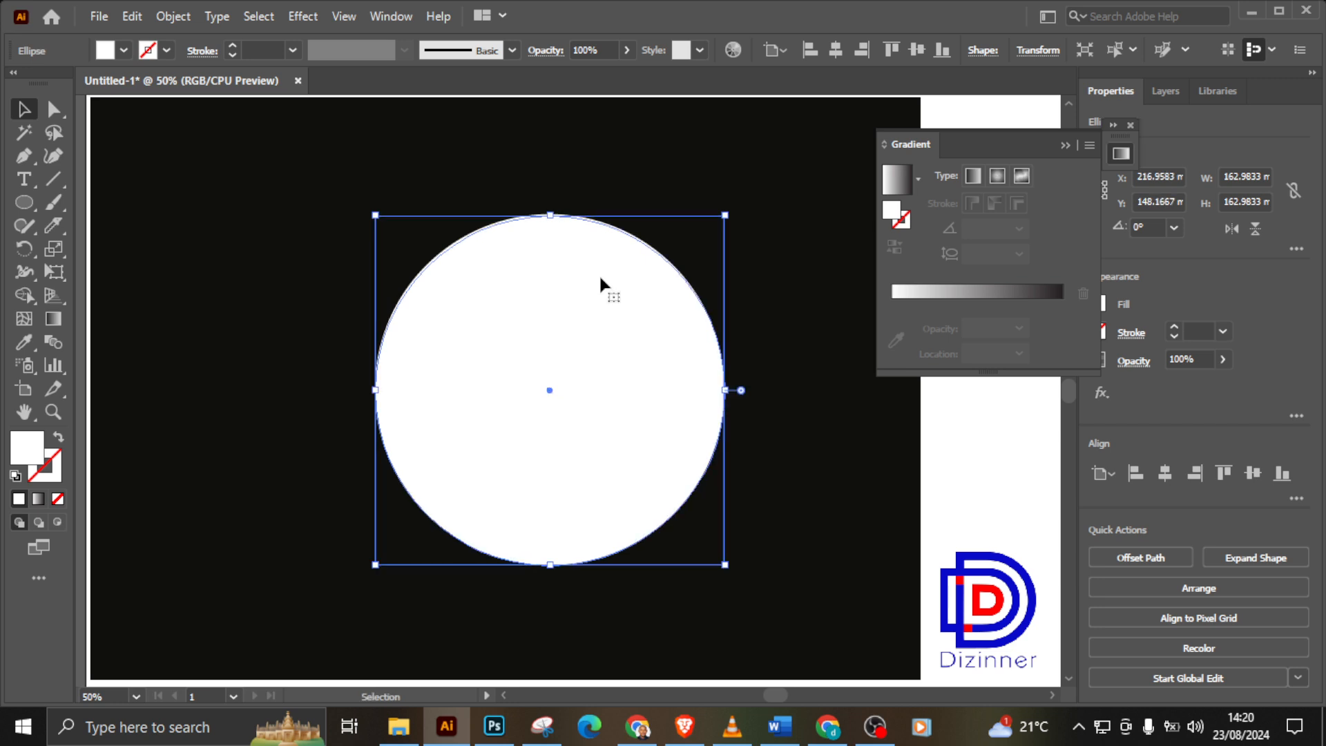
key("Up")
key("Up")
key("Up")
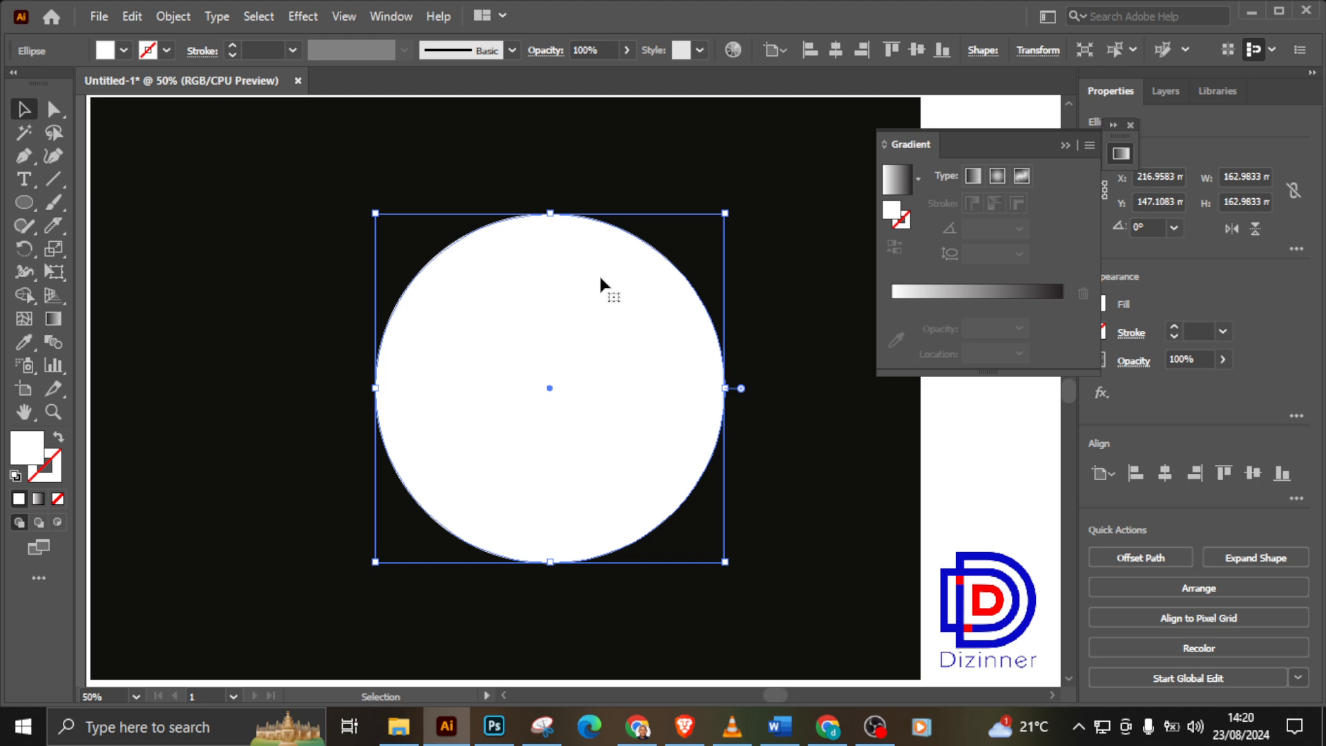
left_click_drag(725, 388, 710, 387)
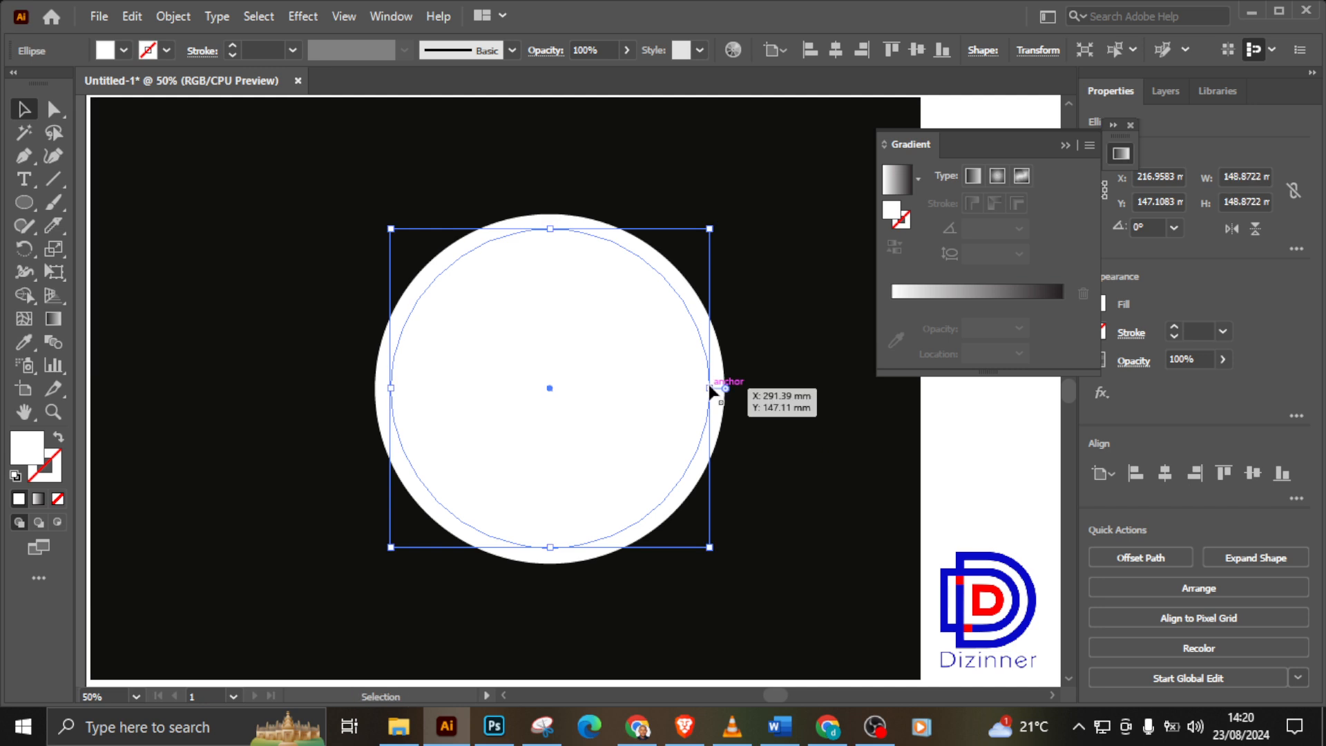
left_click(764, 394)
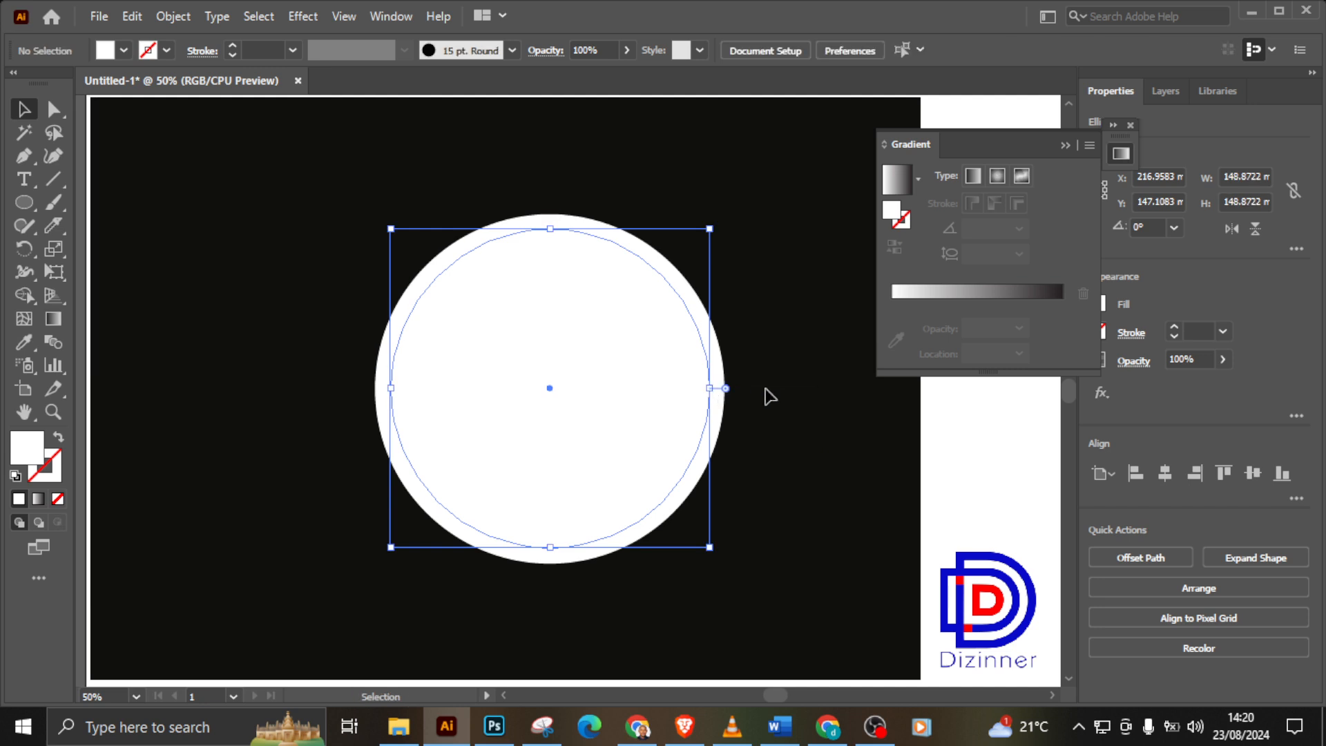
Step: Fill the smaller inner circle with a dark olive yellow at a hue of 59°
left_click(651, 391)
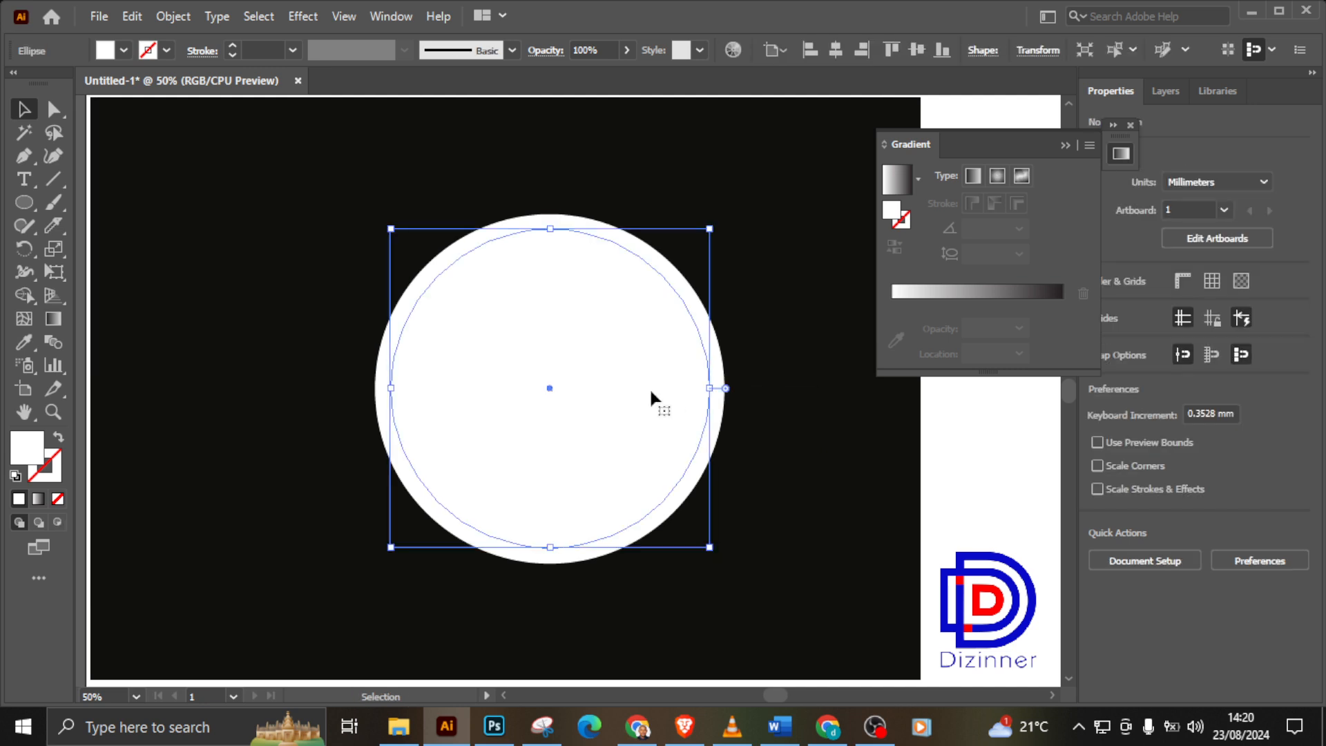
double_click(27, 451)
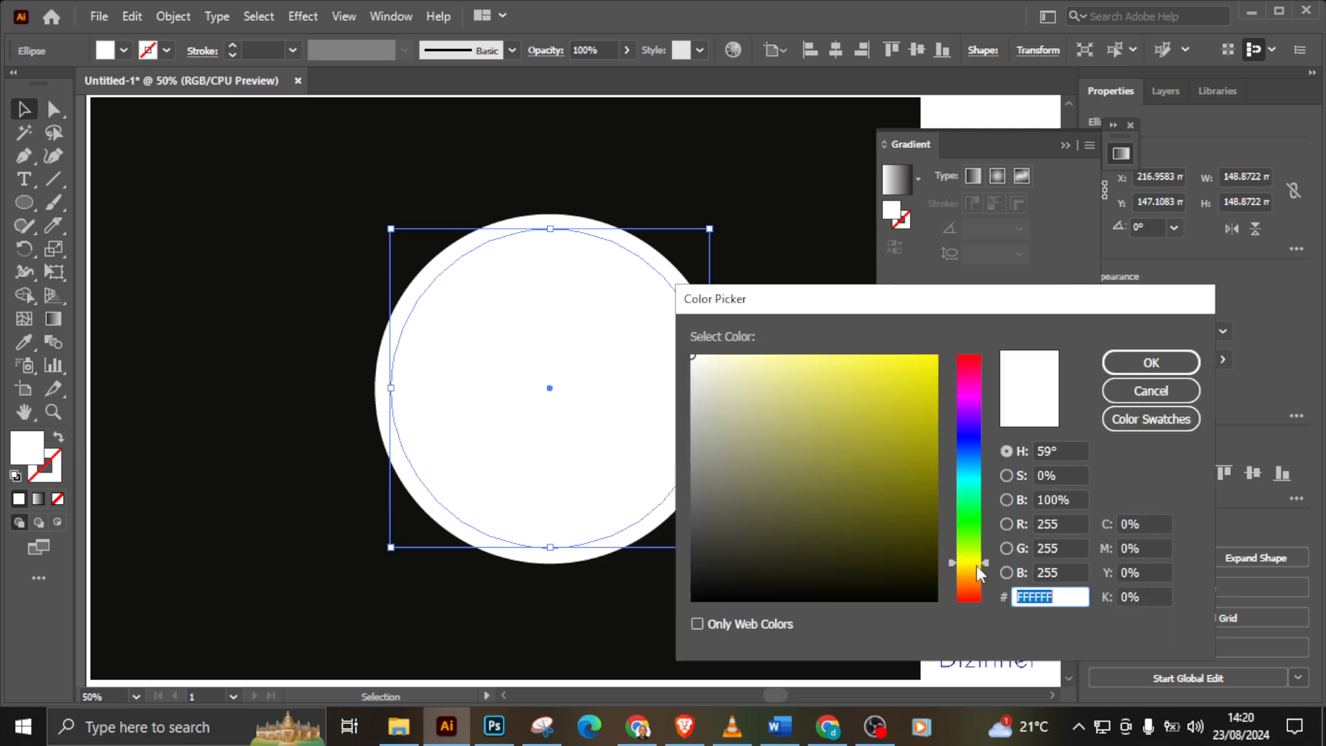
left_click_drag(984, 566, 985, 576)
left_click(927, 493)
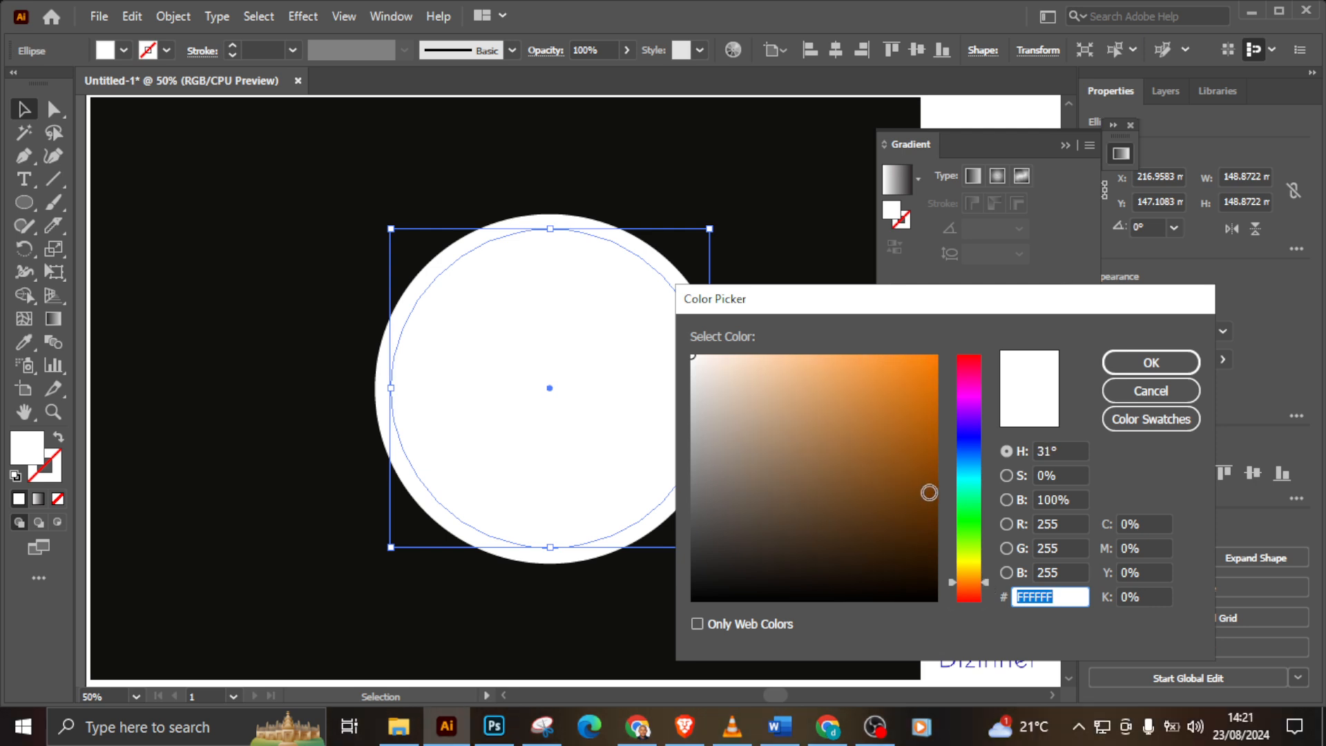
left_click_drag(984, 586, 967, 574)
left_click(915, 446)
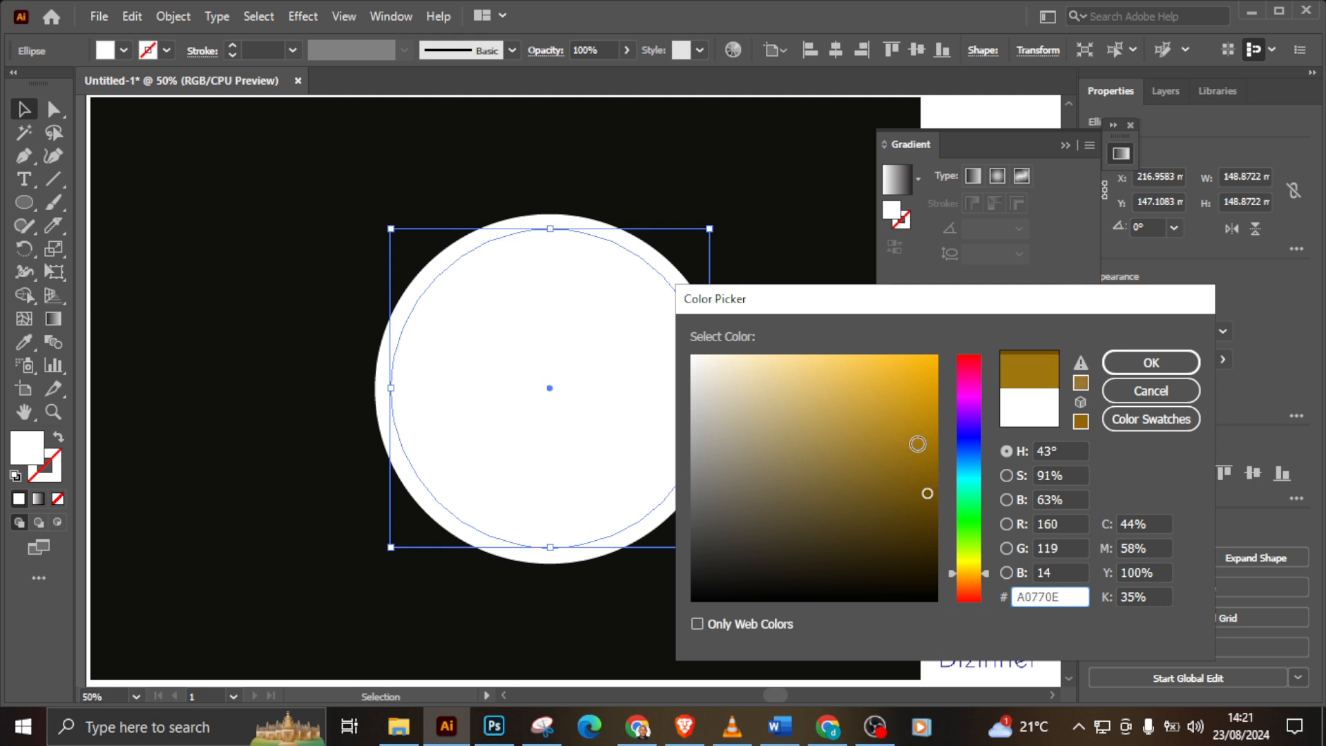
left_click(916, 469)
left_click(965, 563)
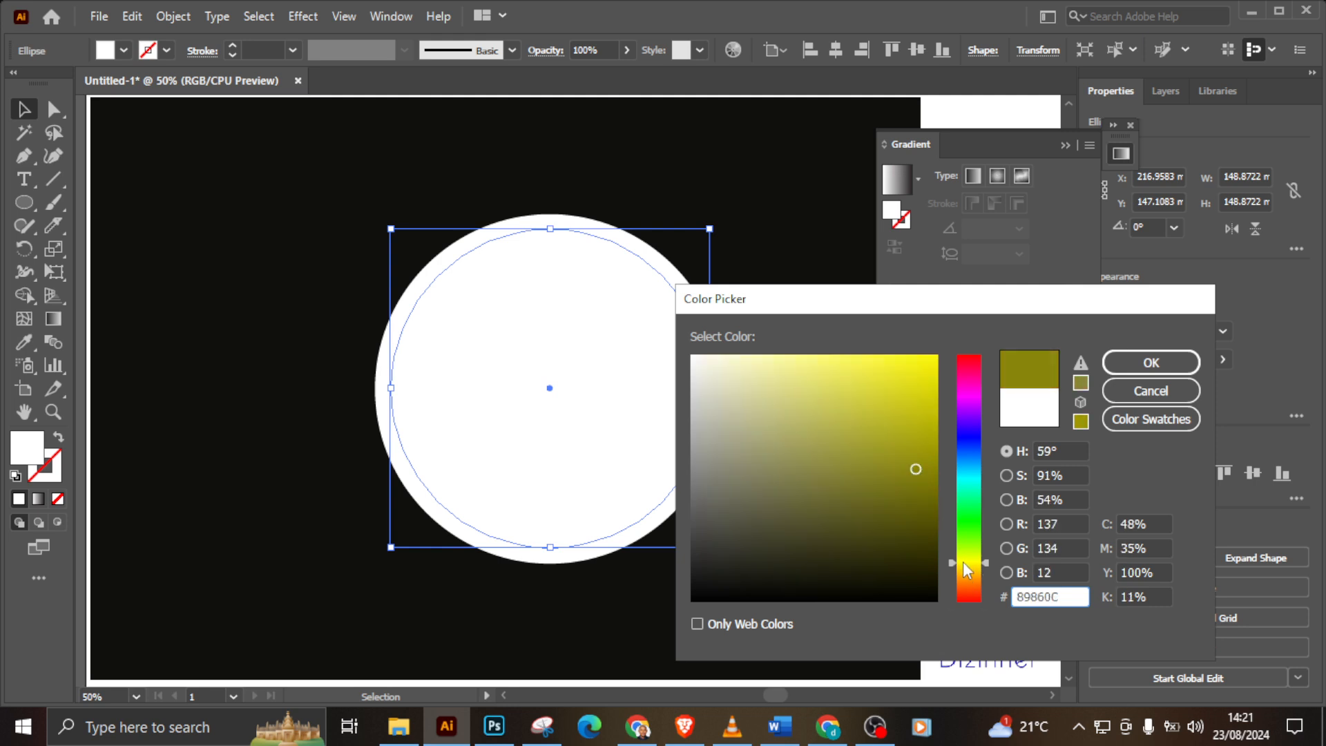
left_click(922, 503)
left_click(907, 432)
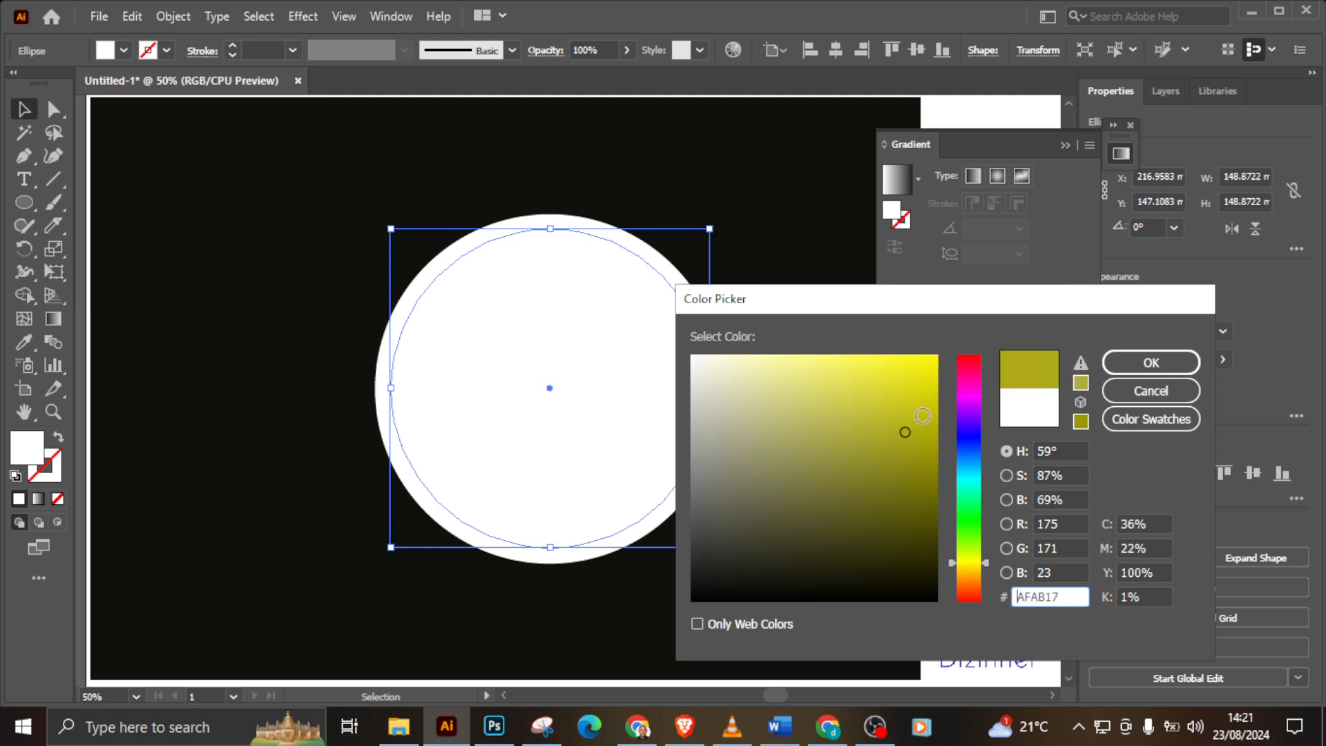
left_click(931, 433)
left_click(1111, 365)
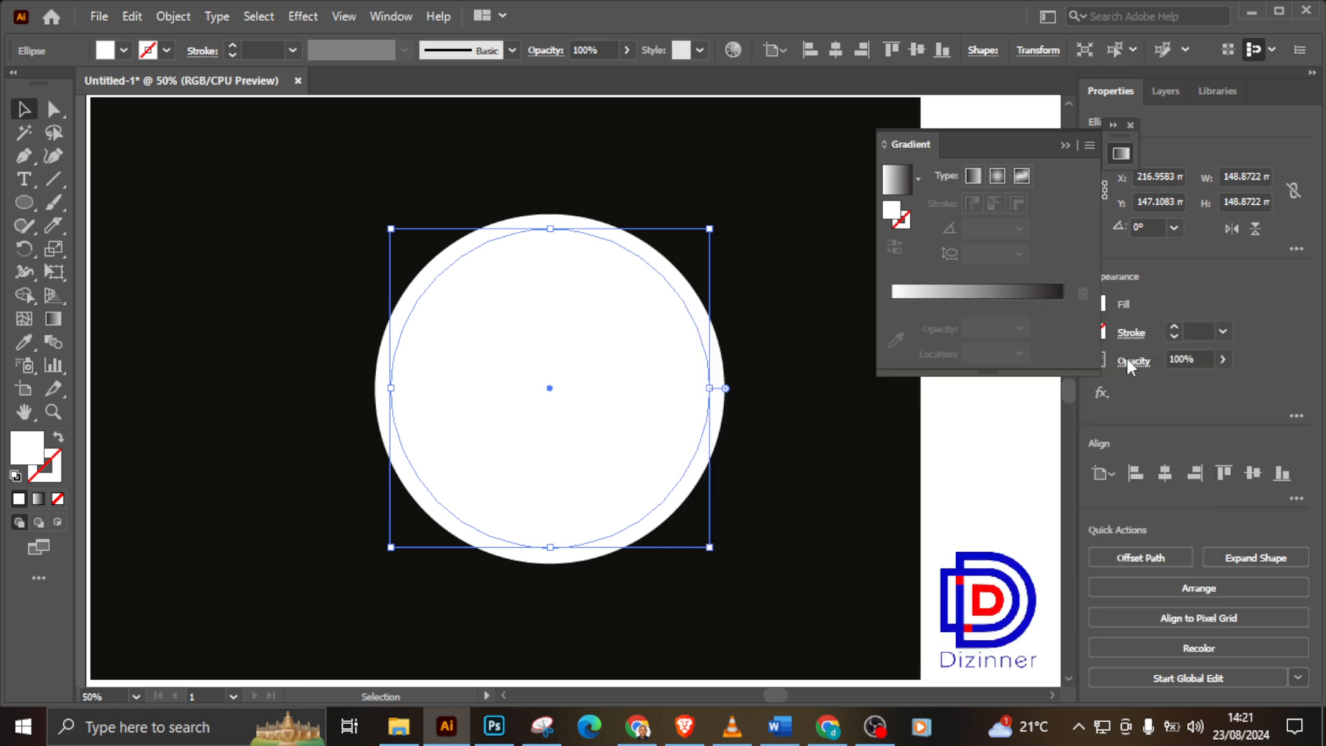
Step: Switch to the Brave browser and run a Google image search for "orange colour"
left_click(684, 725)
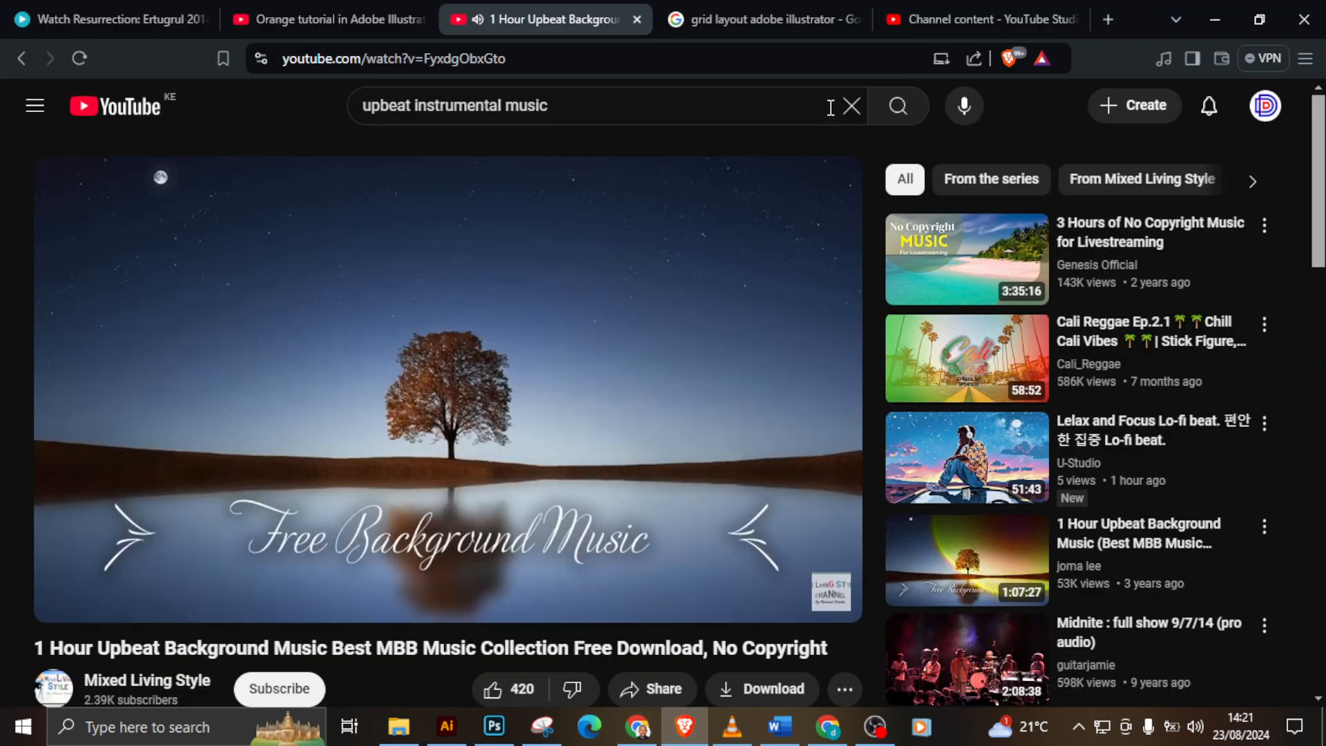
left_click(790, 19)
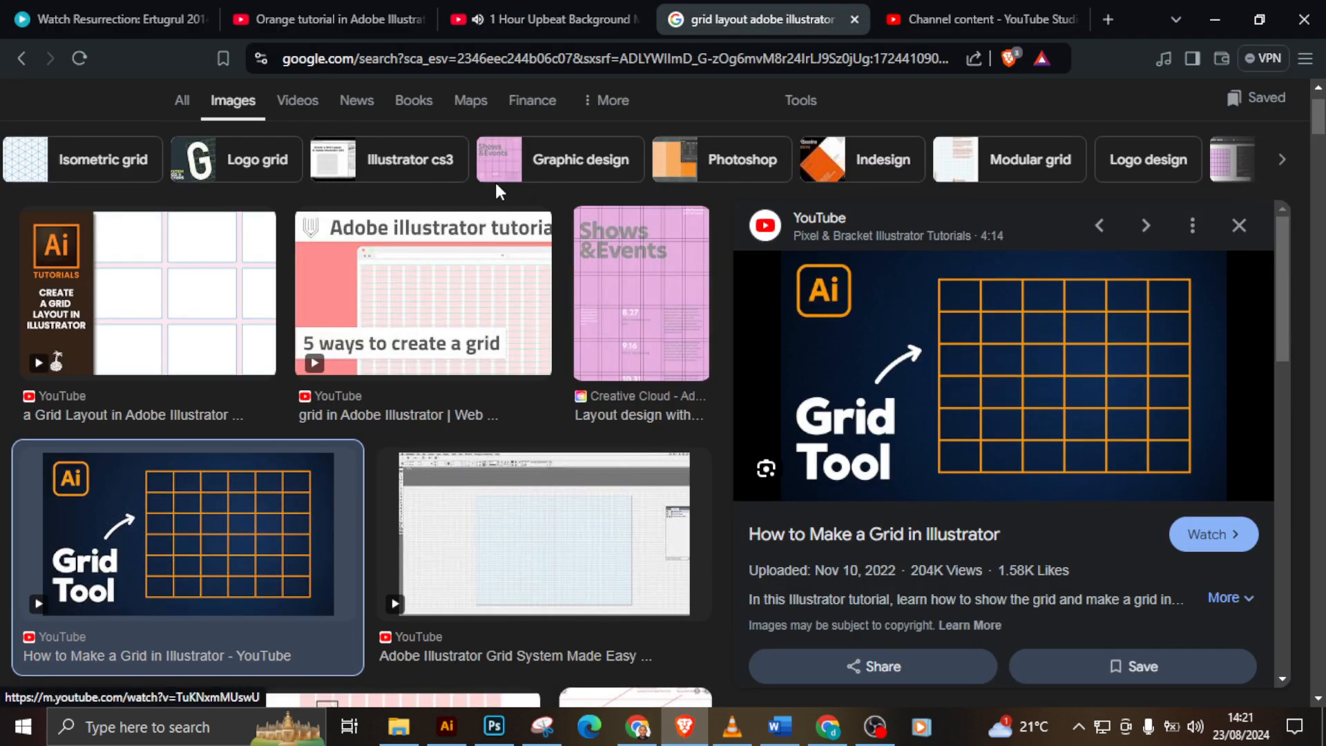
left_click_drag(1318, 120, 1319, 64)
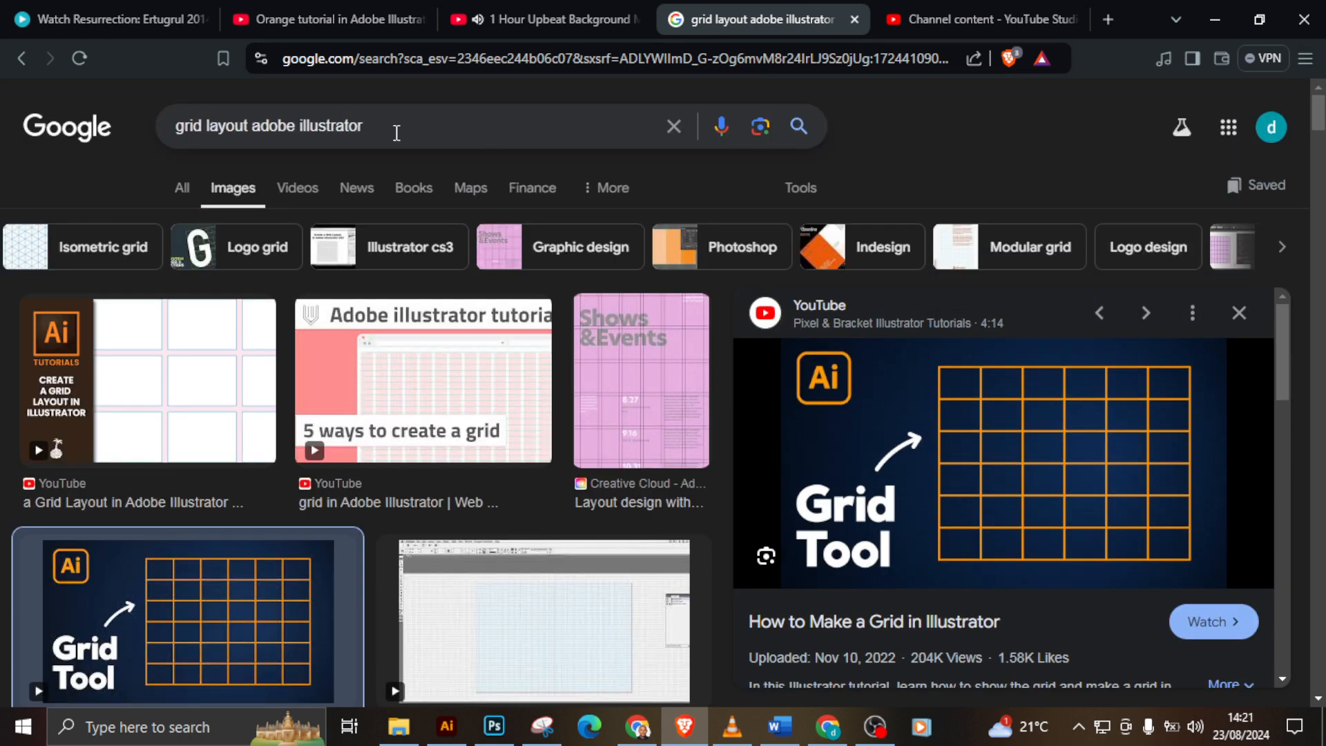
left_click_drag(397, 131, 123, 156)
type("orange")
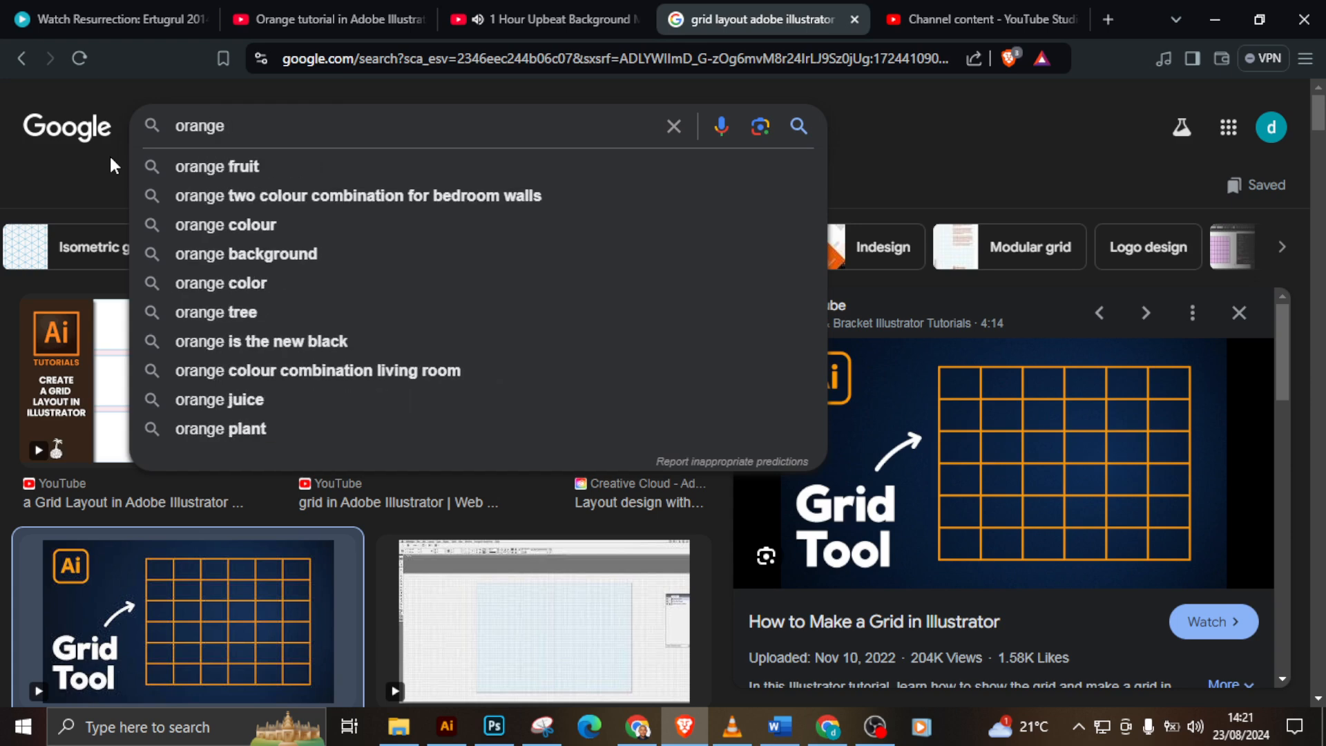
left_click(246, 233)
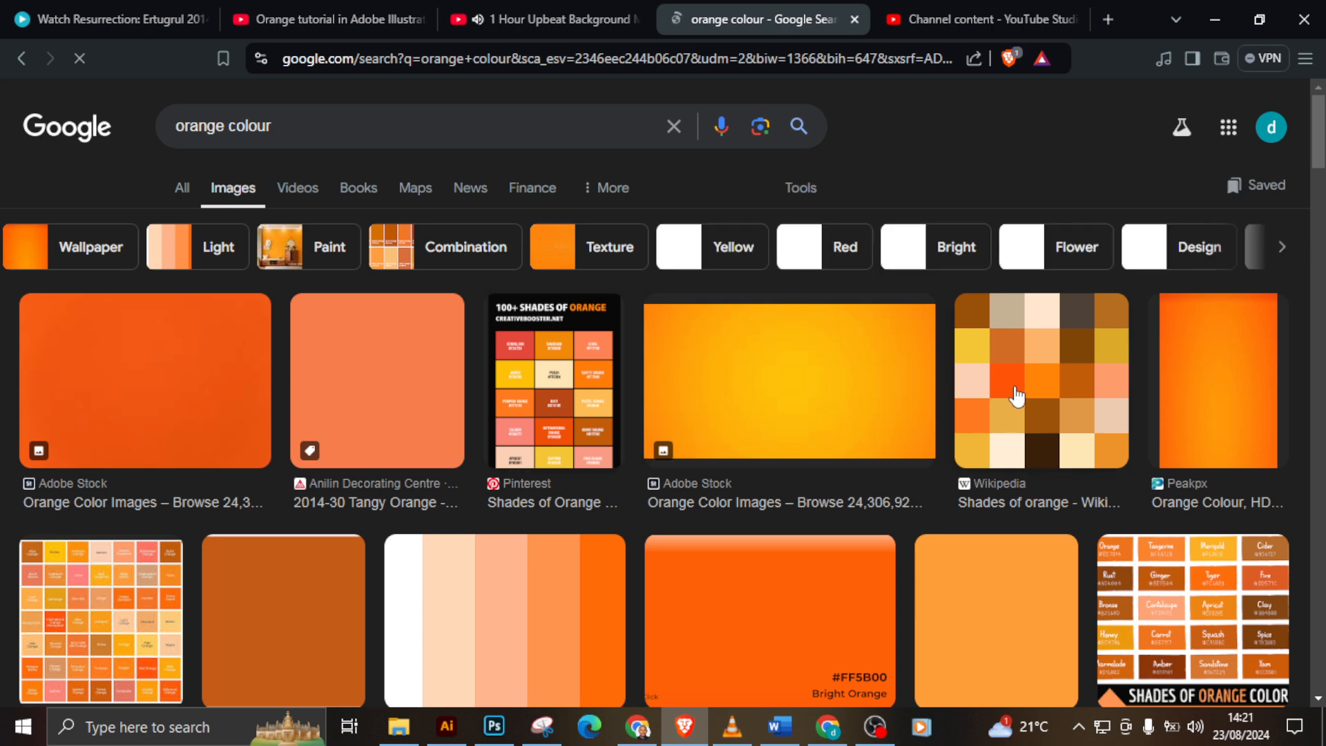
Step: Copy the Wikipedia "Shades of orange" palette image, then return to Illustrator and deselect the inner circle
left_click(1029, 391)
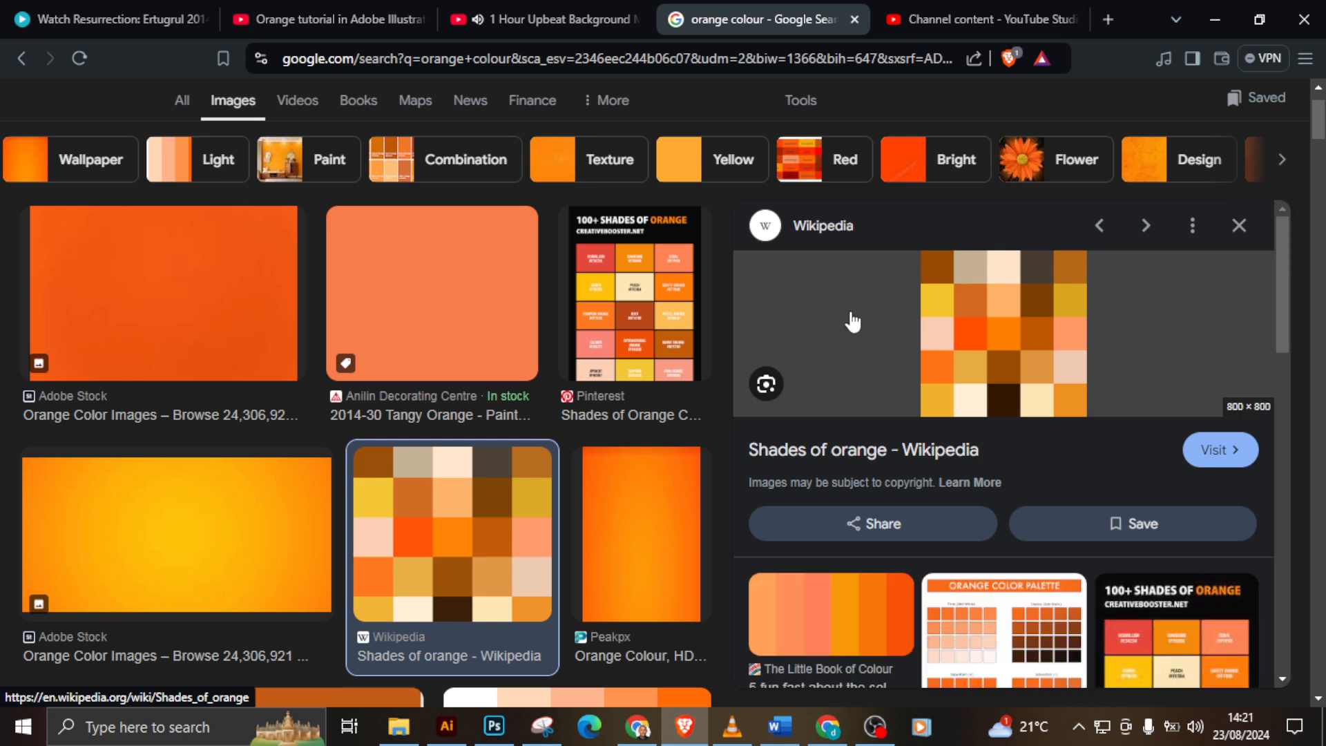
right_click(853, 319)
left_click(932, 621)
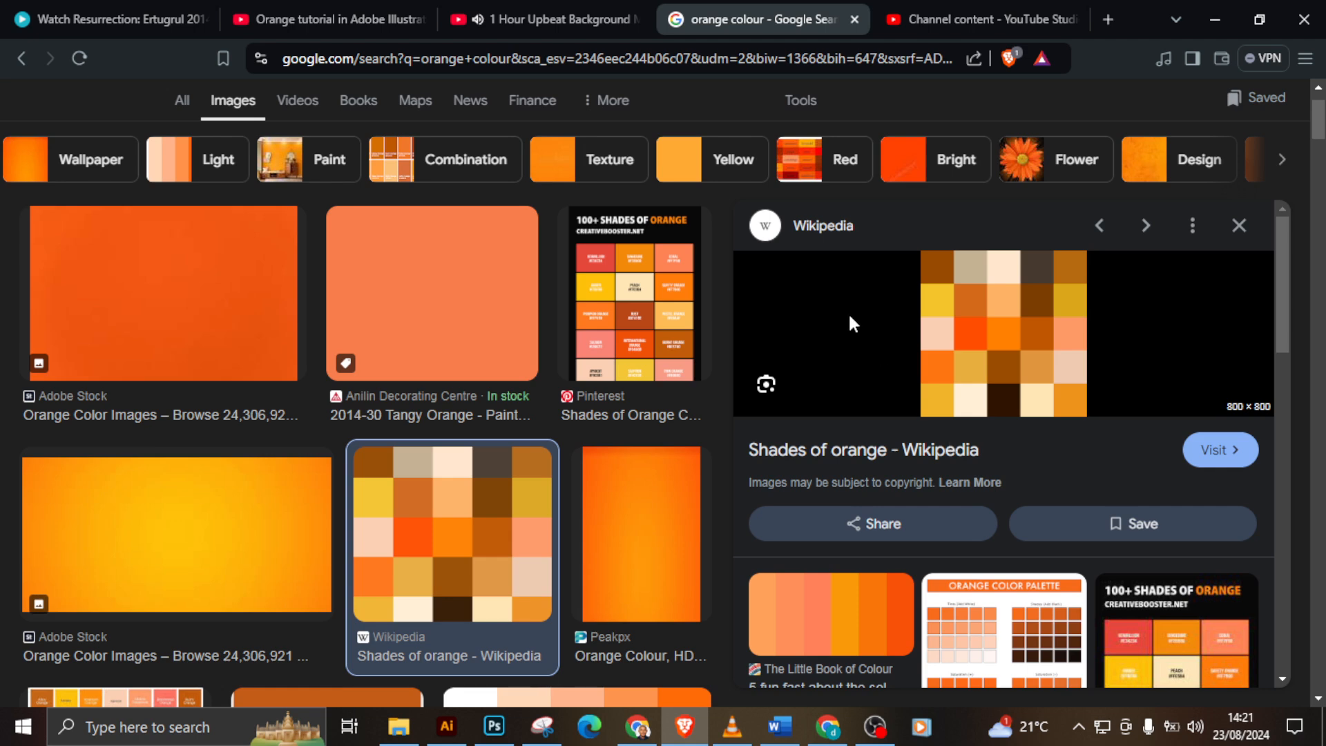
left_click(595, 435)
right_click(821, 332)
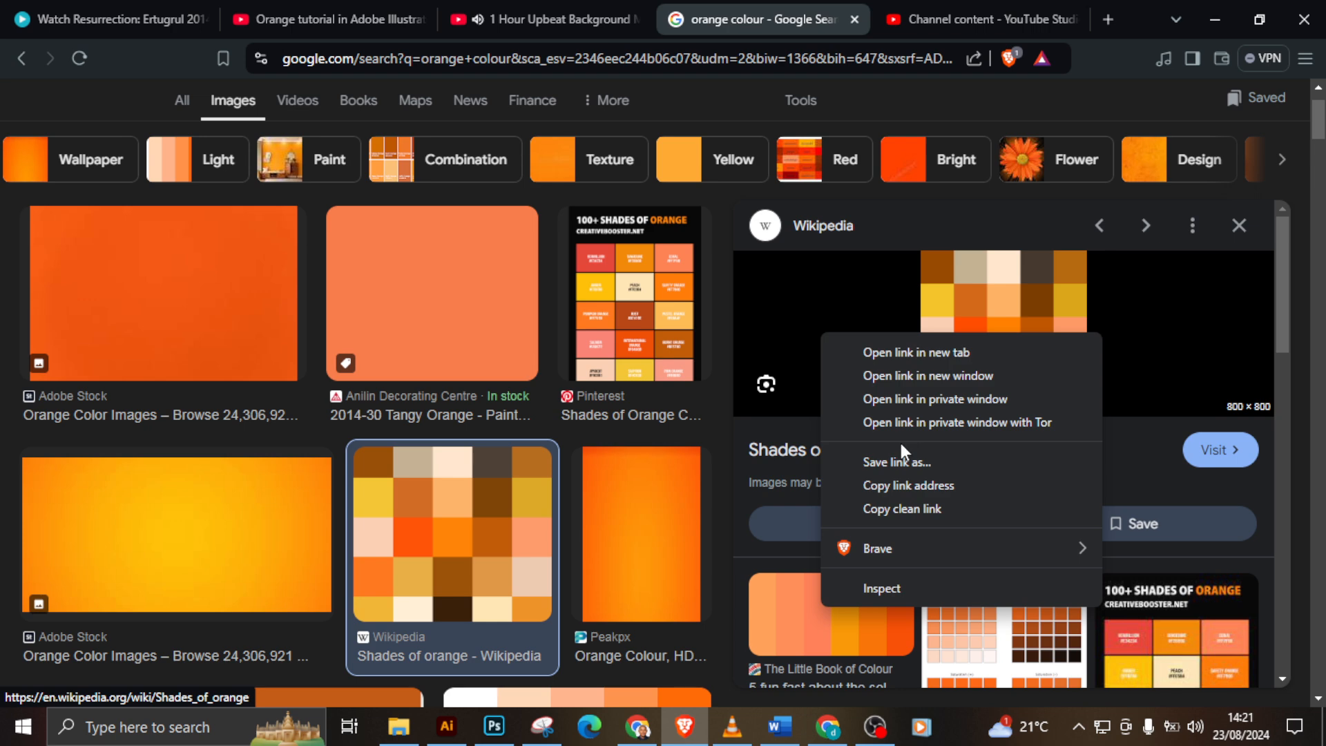
right_click(992, 293)
right_click(1008, 268)
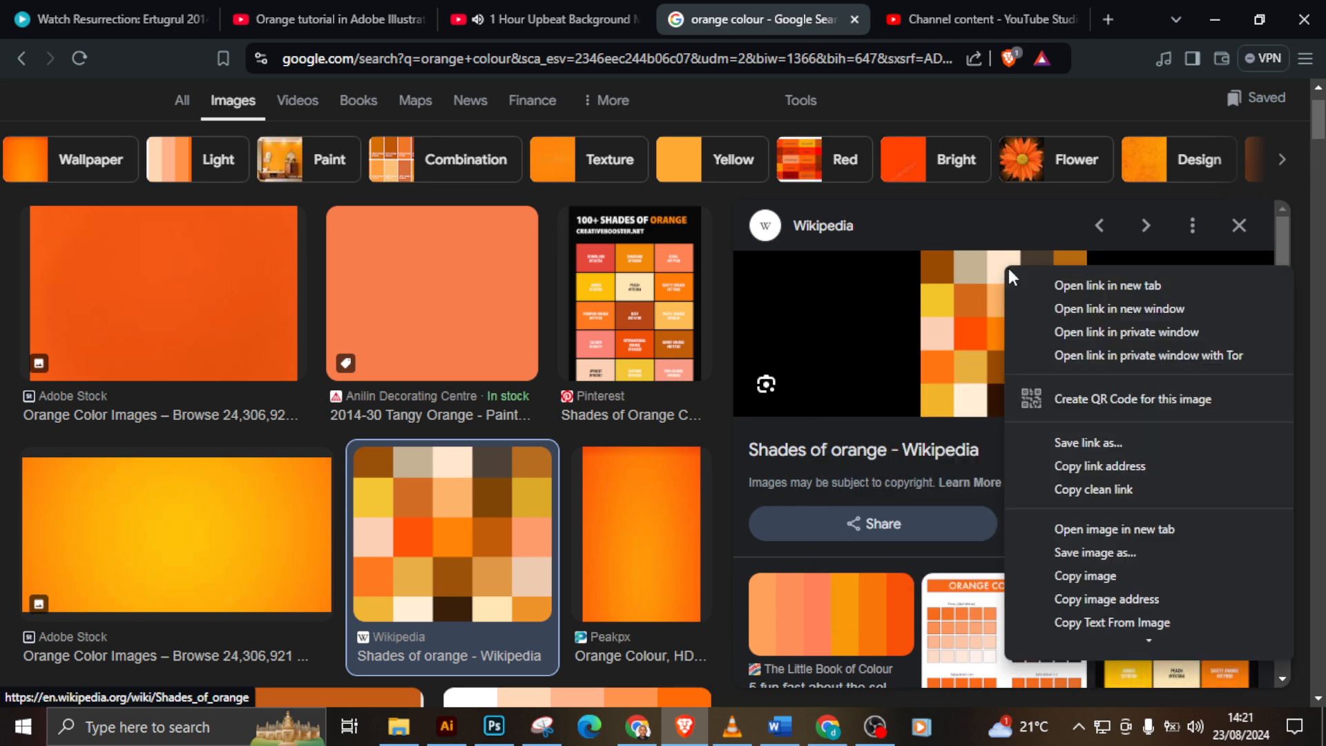
left_click(1097, 573)
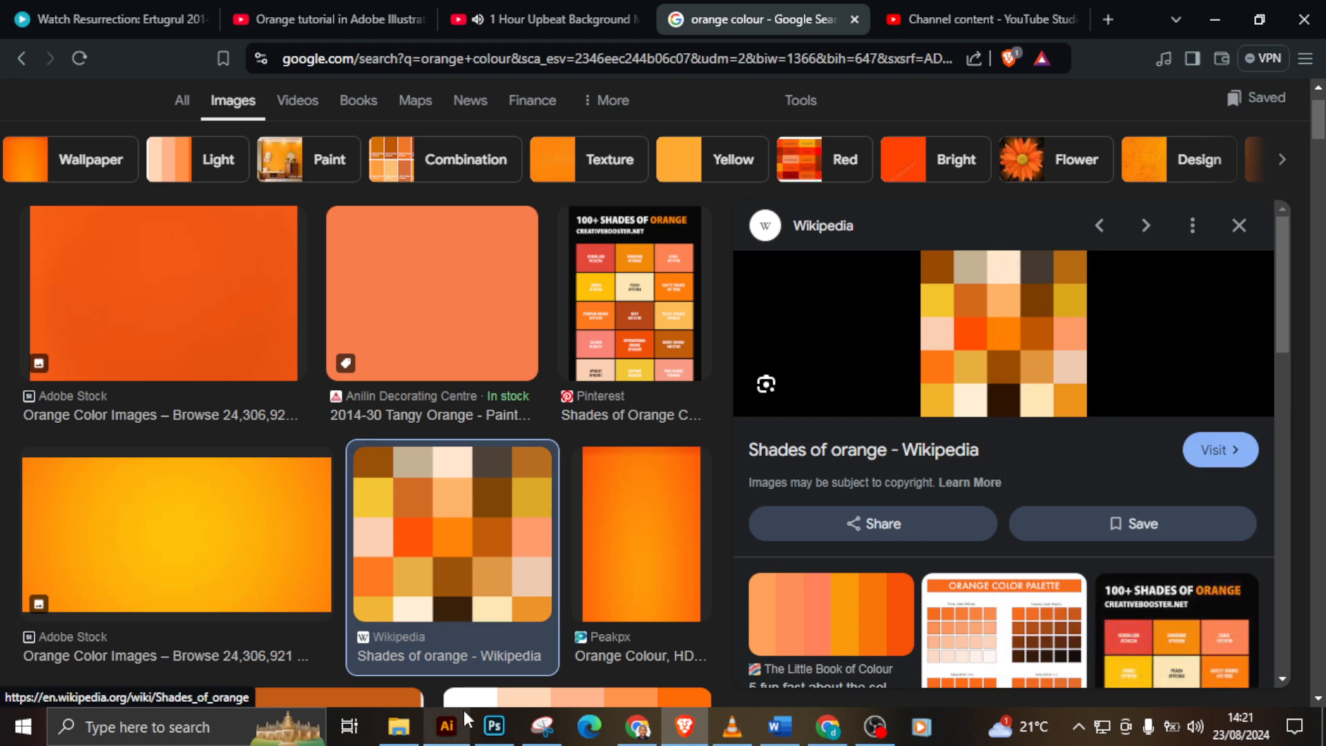
left_click(452, 727)
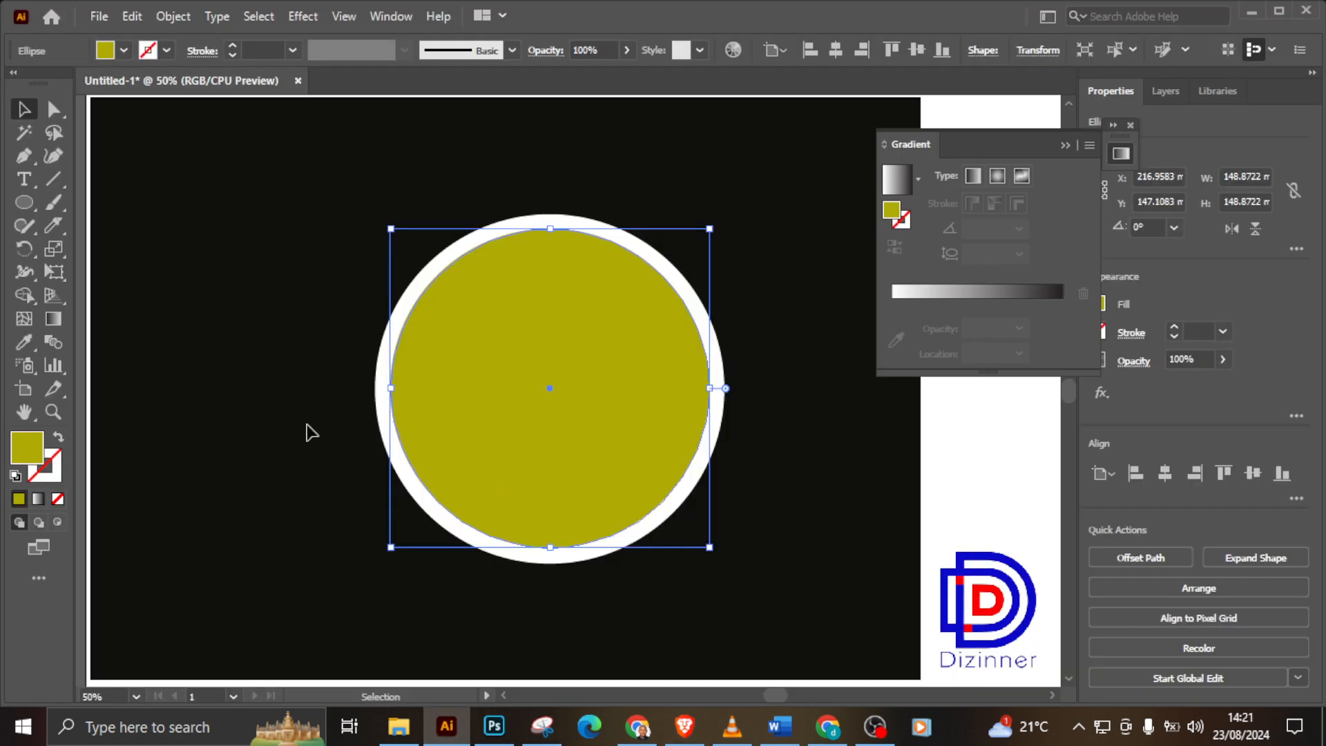
left_click(310, 432)
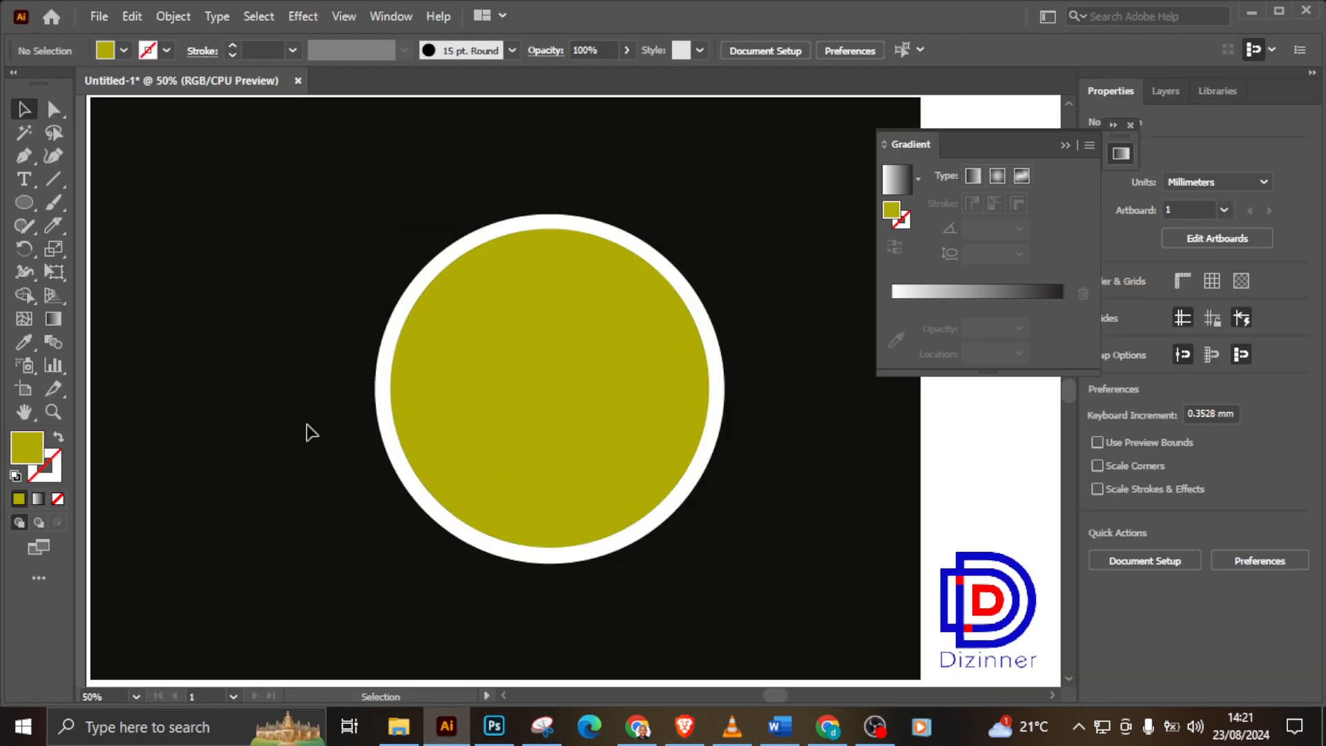
Step: Paste the orange palette image, shrink it to about 85 mm square and place it over the dark background's right edge
key("ctrl+v")
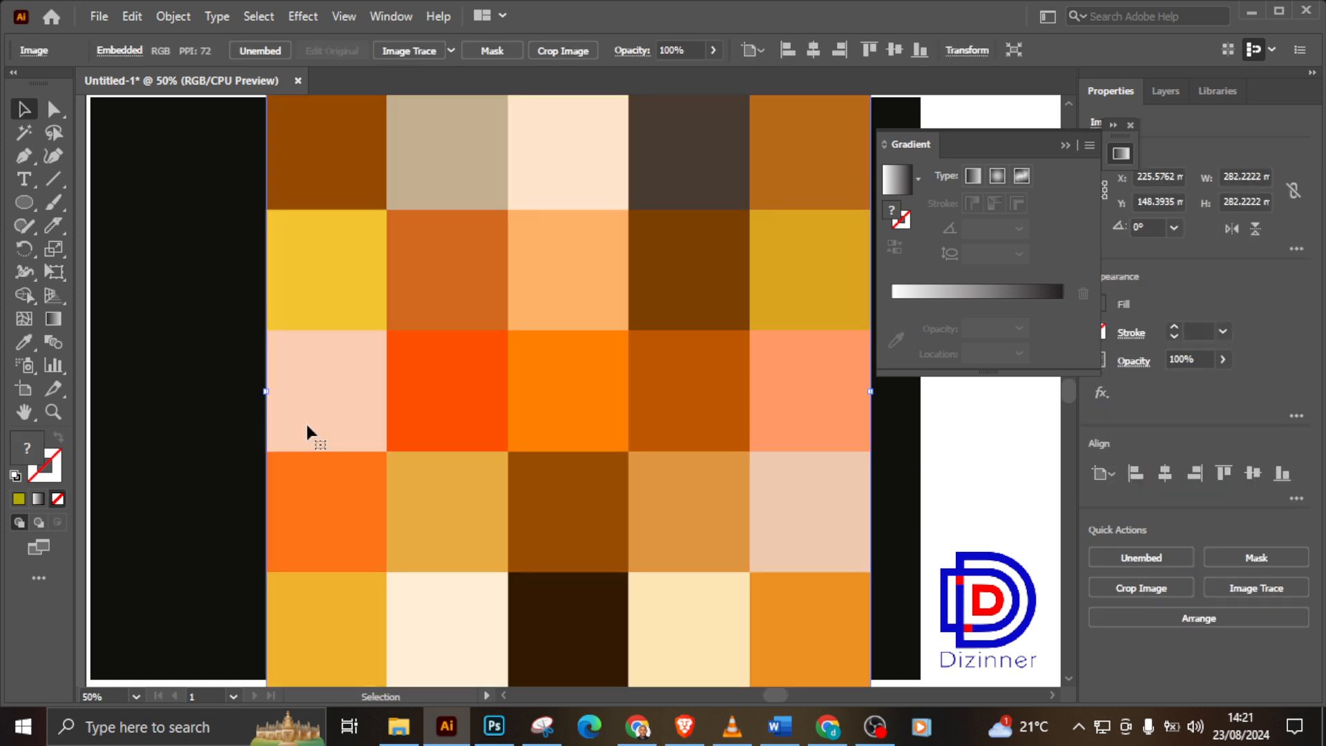
left_click_drag(568, 391, 405, 402)
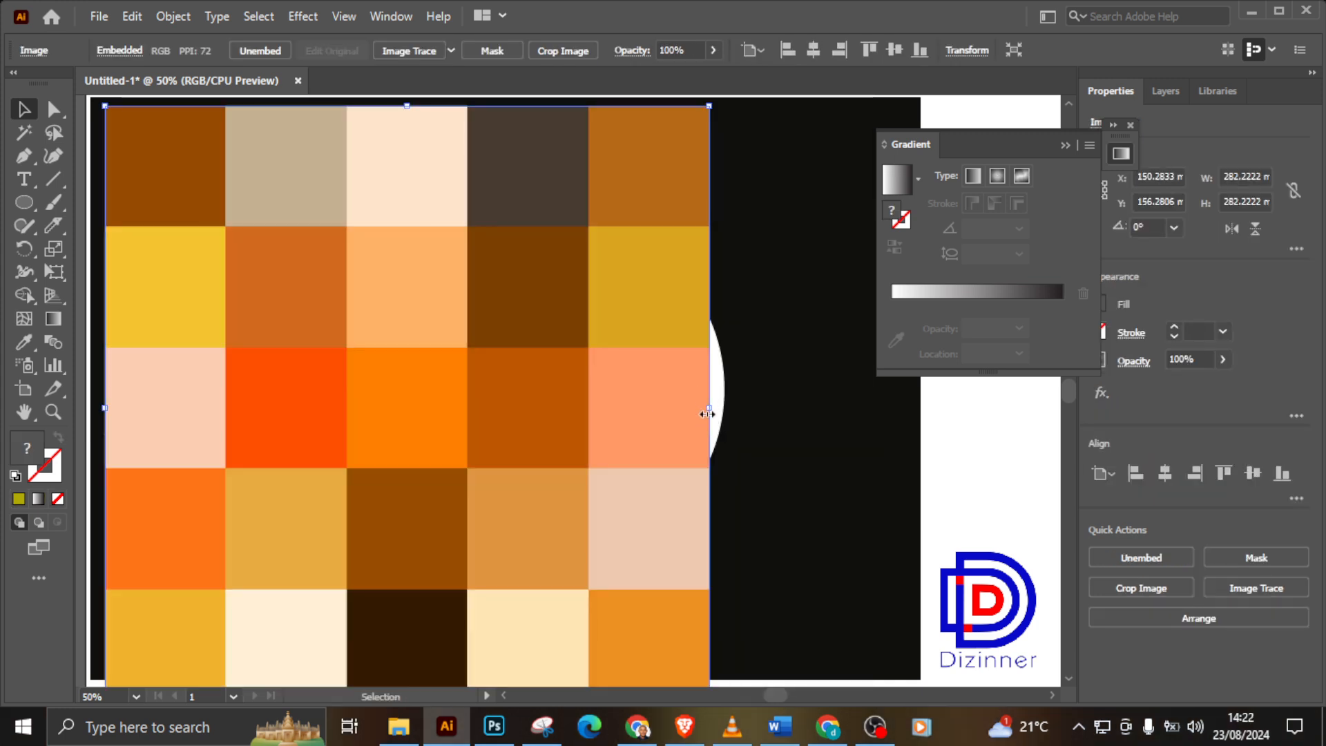
left_click_drag(707, 411, 991, 443)
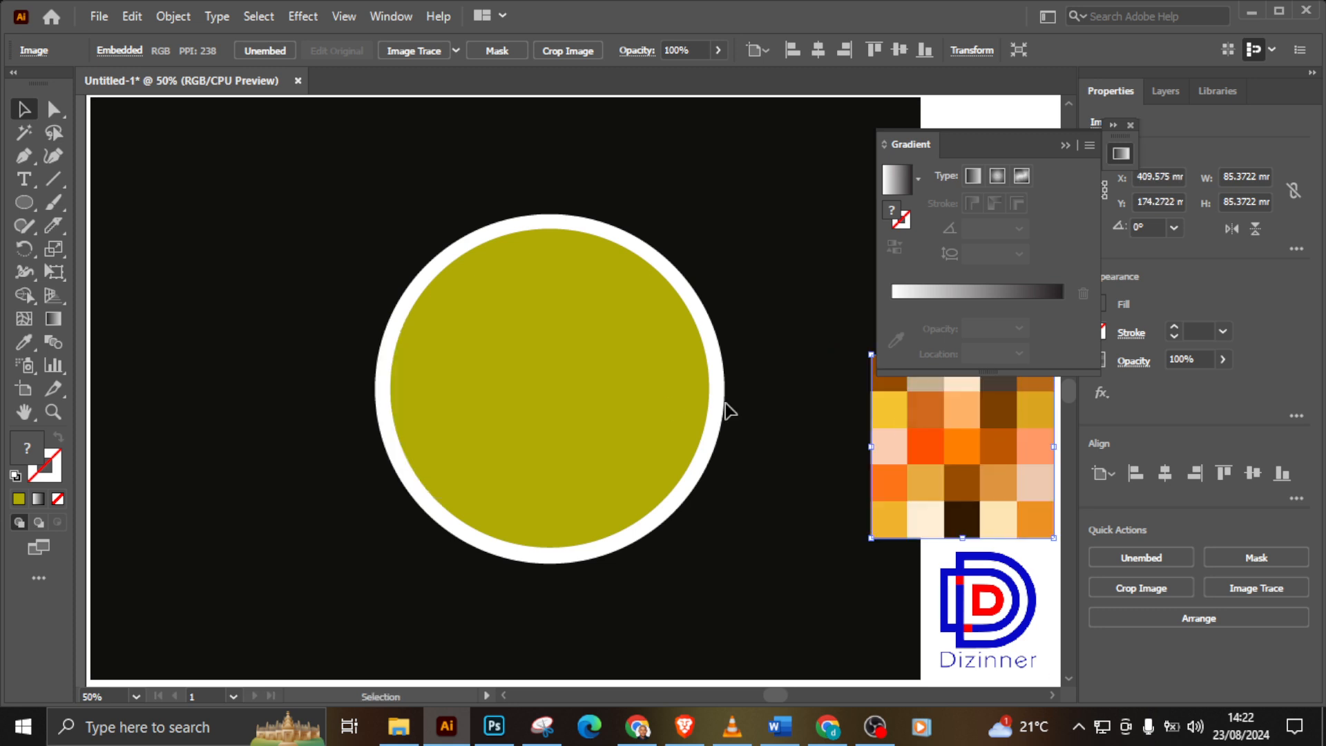
Step: Recolour the olive inner circle with the bright orange sampled from the palette's centre swatch, then deselect it
left_click(636, 401)
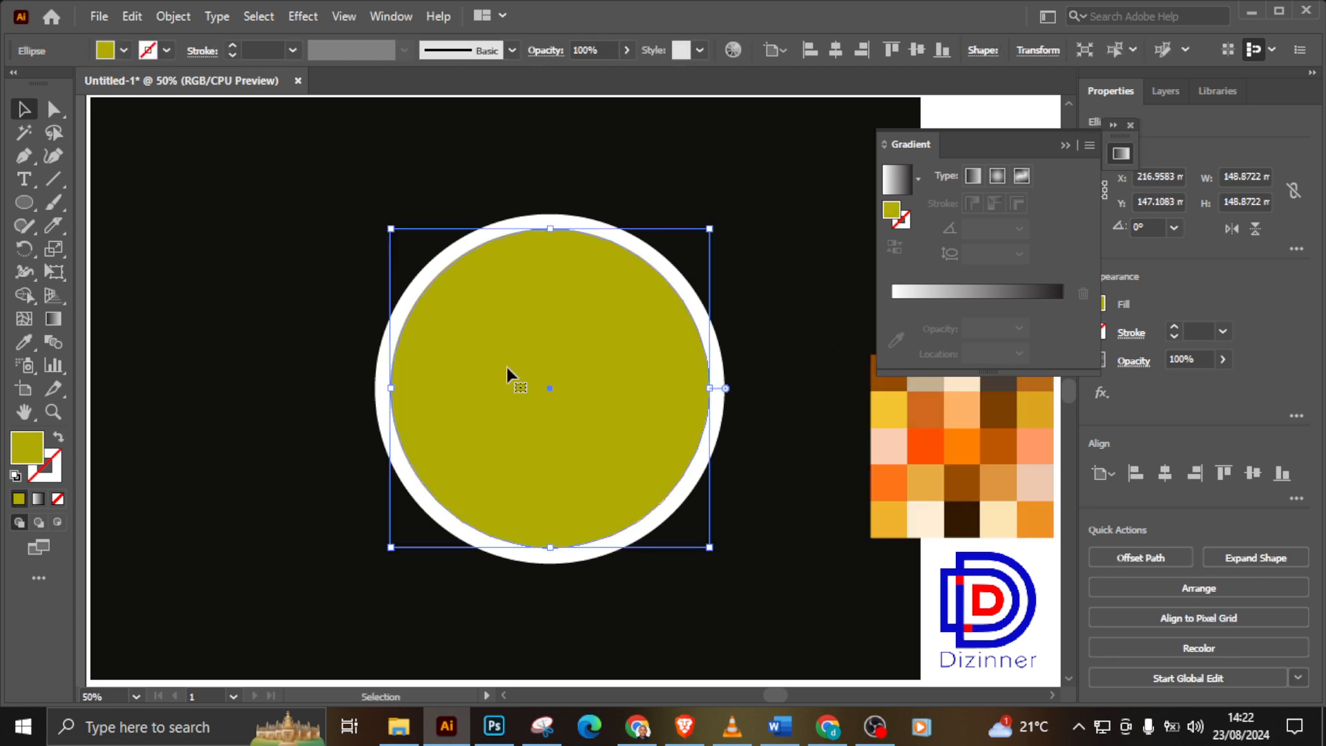
left_click(25, 339)
left_click(970, 452)
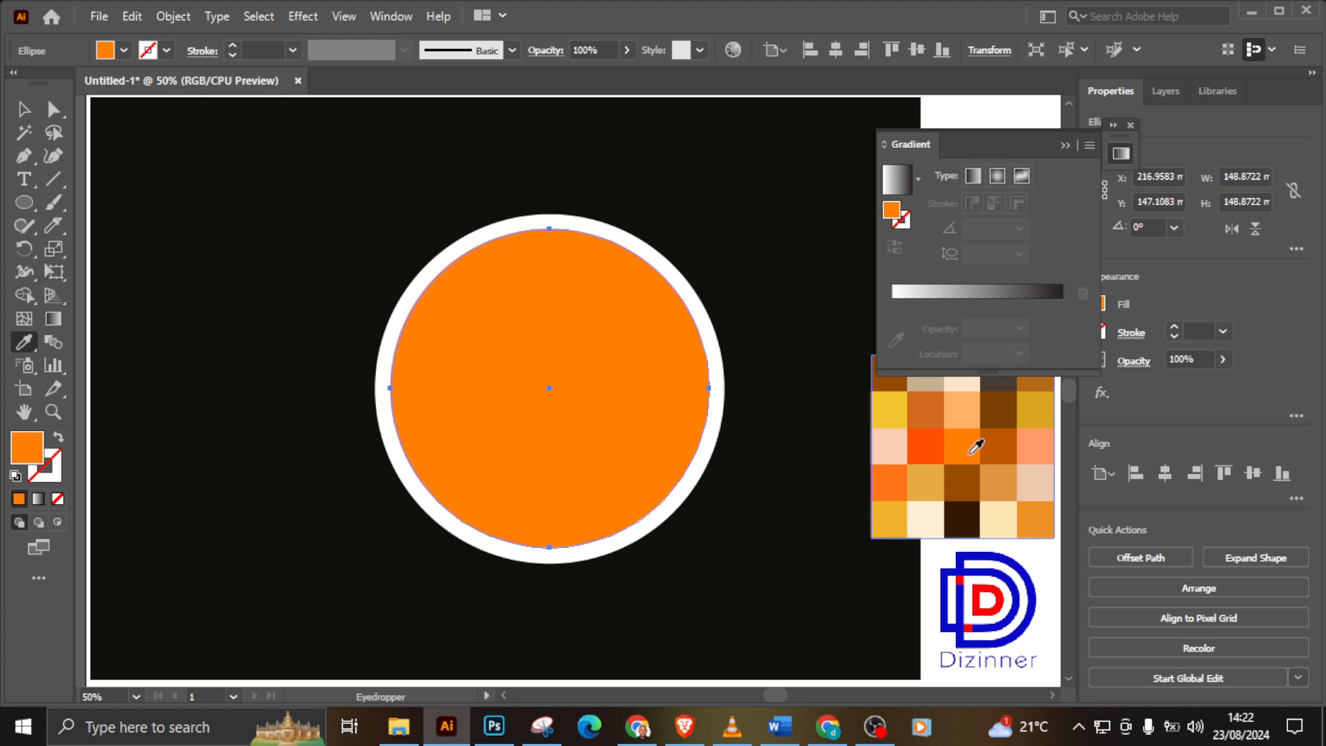
left_click(25, 111)
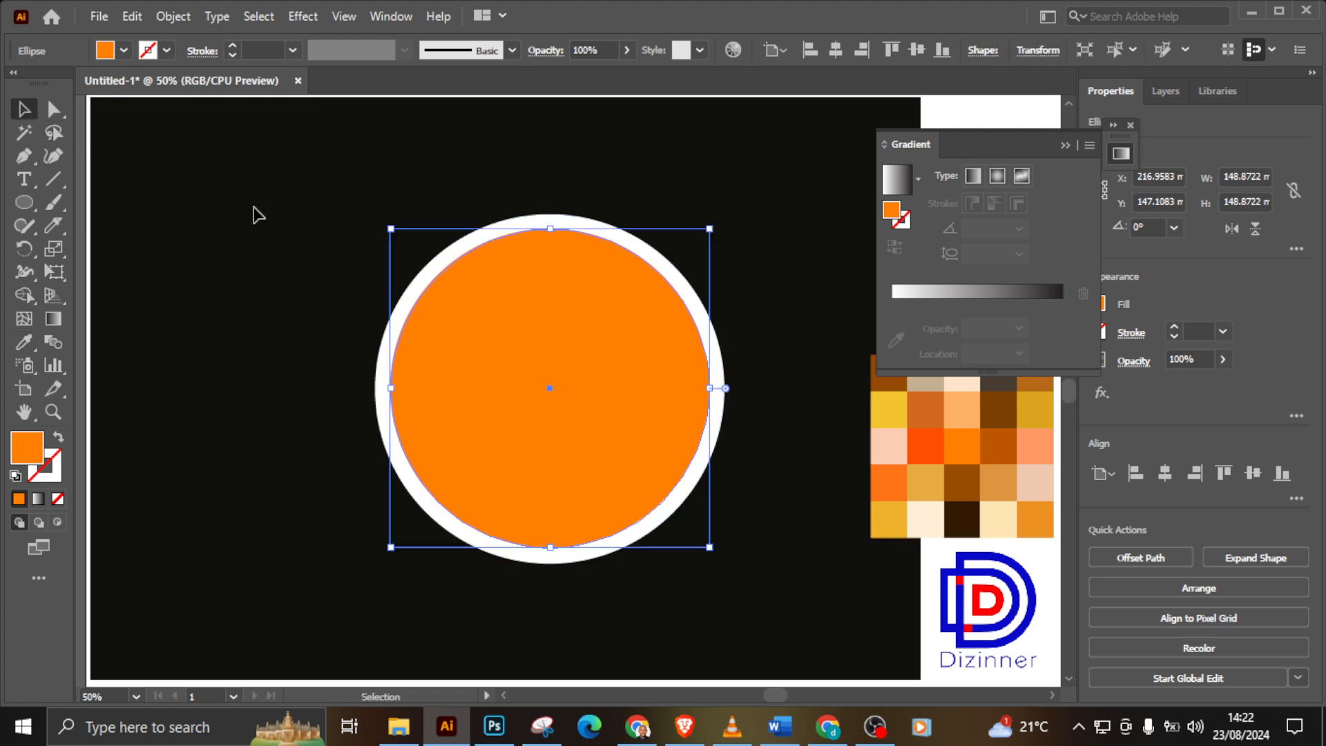
left_click(251, 213)
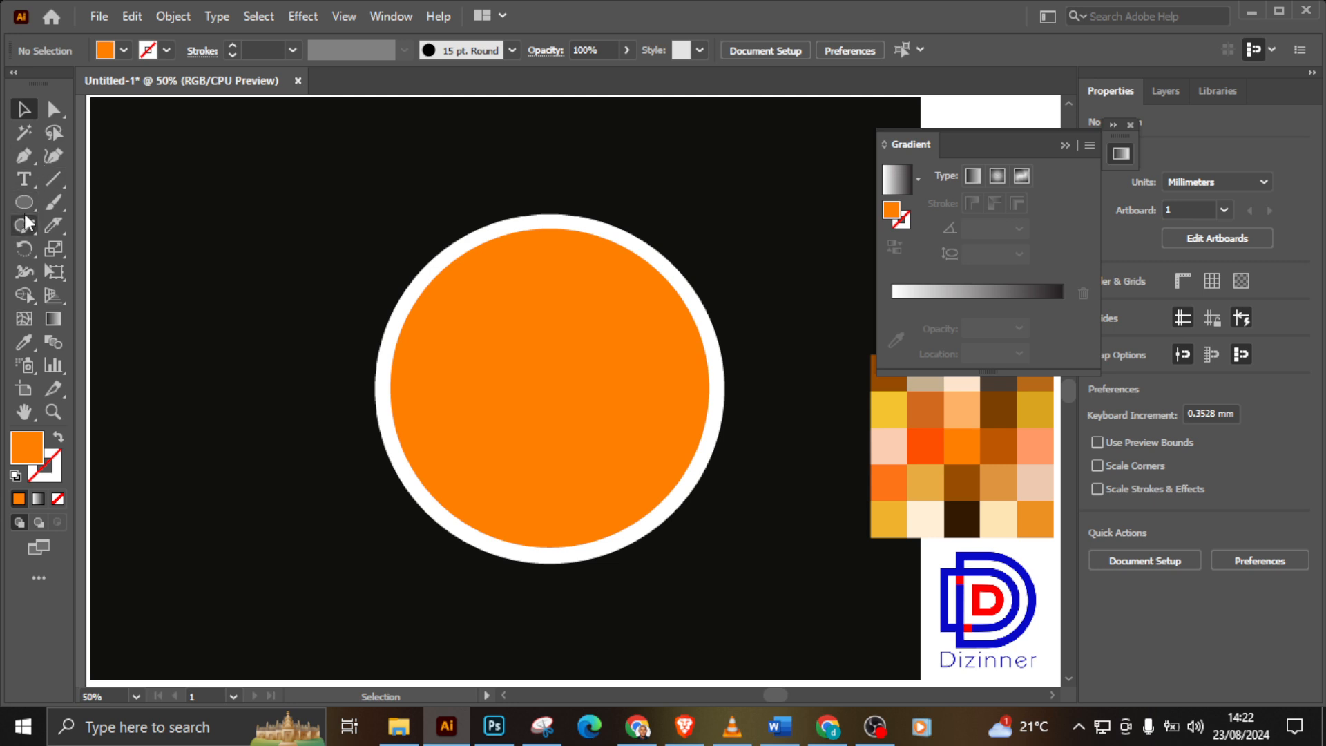
Step: Draw a thin vertical rectangle about 2 by 74 mm from the orange circle's upper edge to its centre and fill it white
left_click_drag(23, 205, 74, 208)
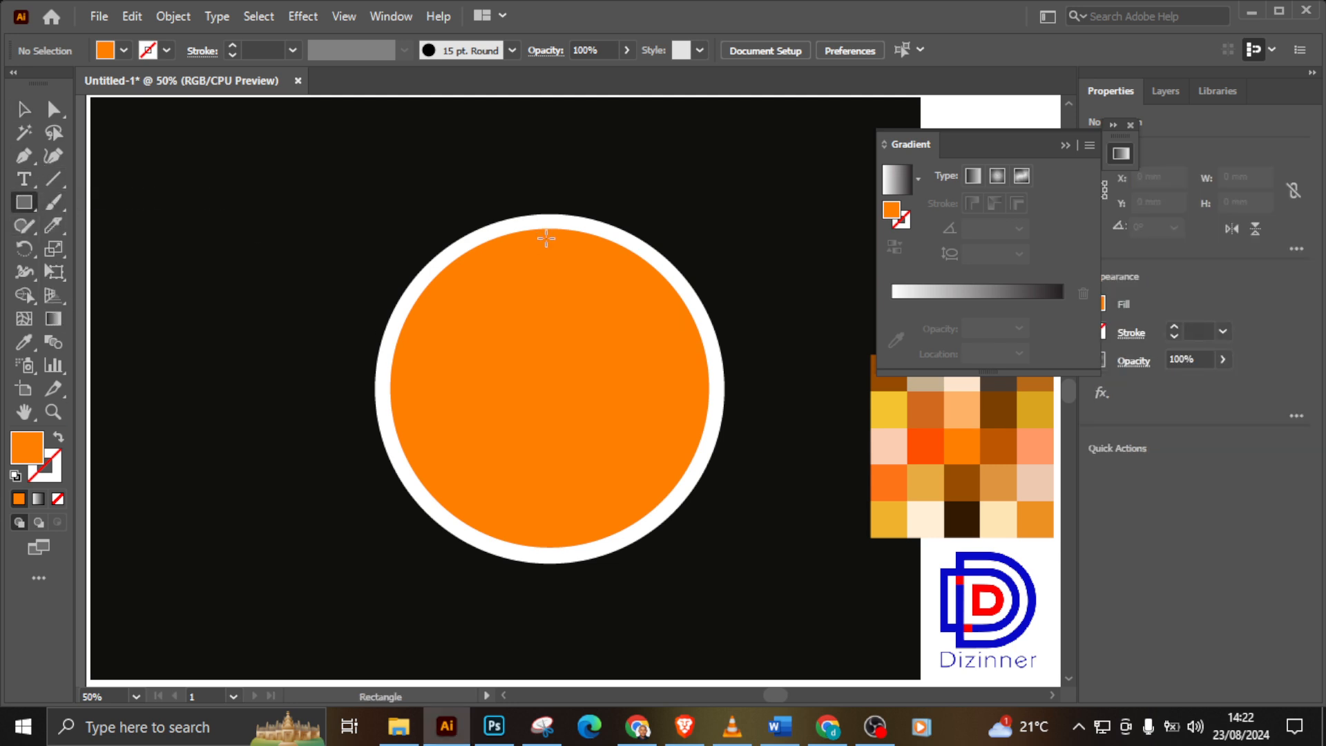
left_click_drag(546, 229, 547, 388)
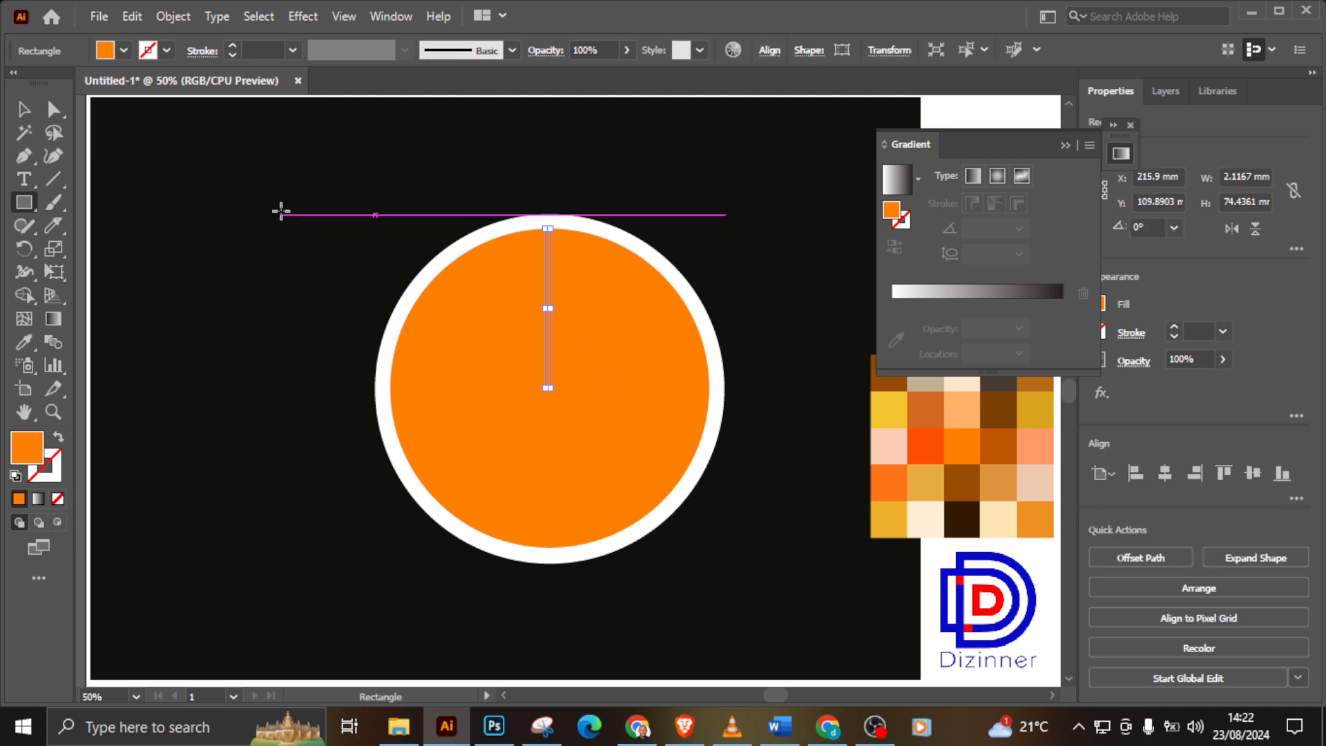
left_click(24, 341)
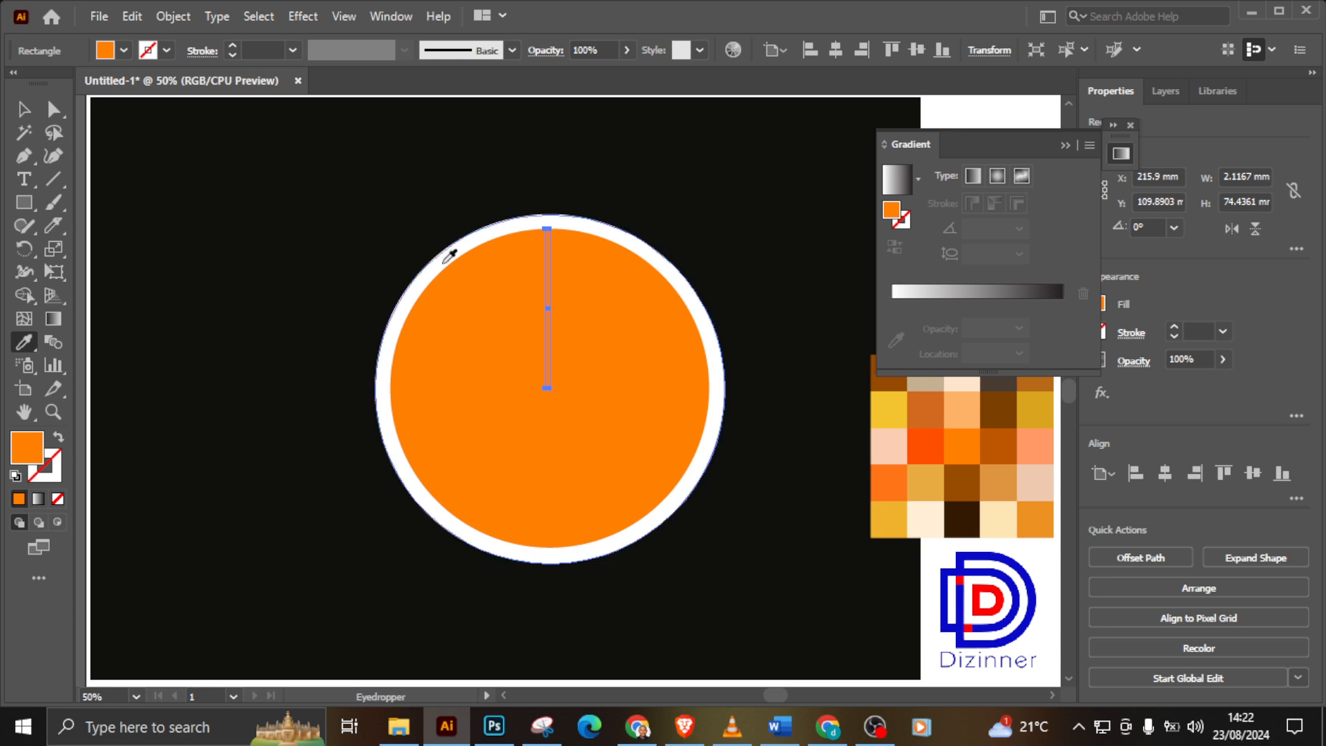
left_click(450, 255)
left_click(24, 110)
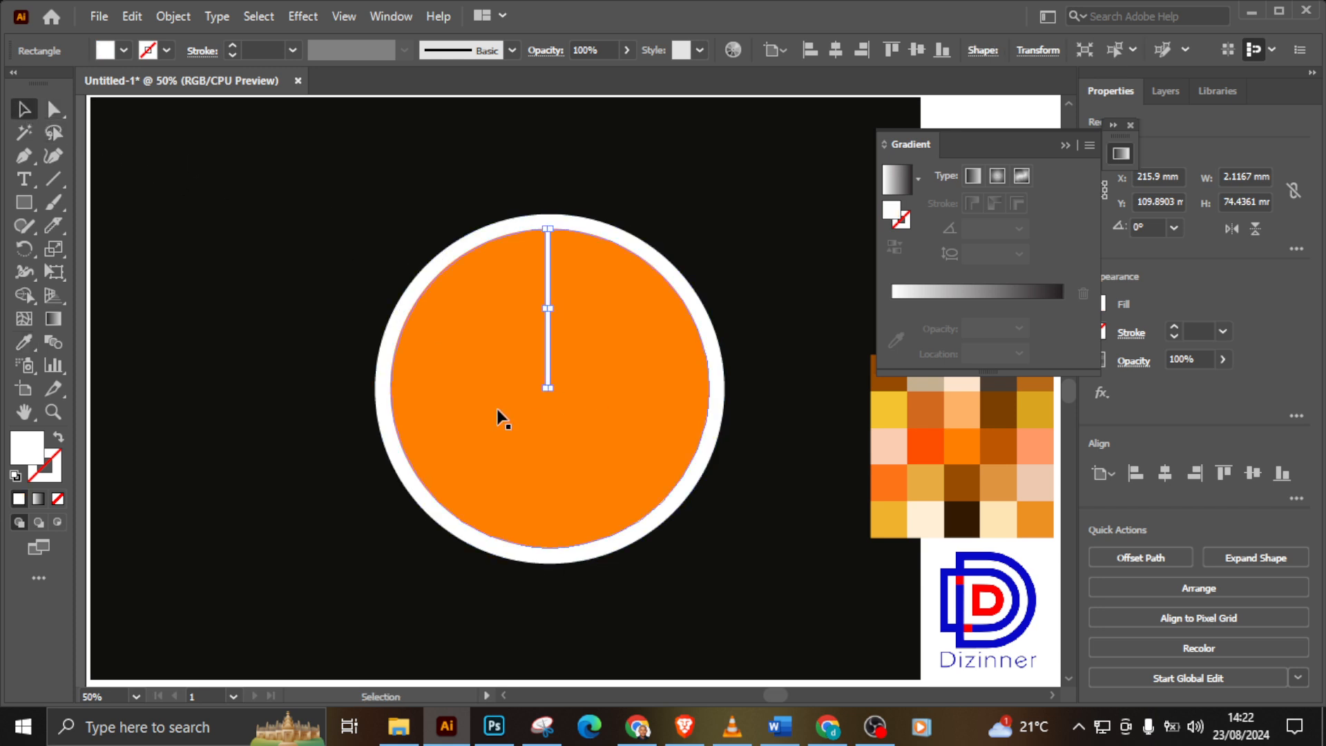
Step: Make a copy of the white bar rotated 36° about the bar's midpoint and repeat the transformation three more times
left_click(26, 252)
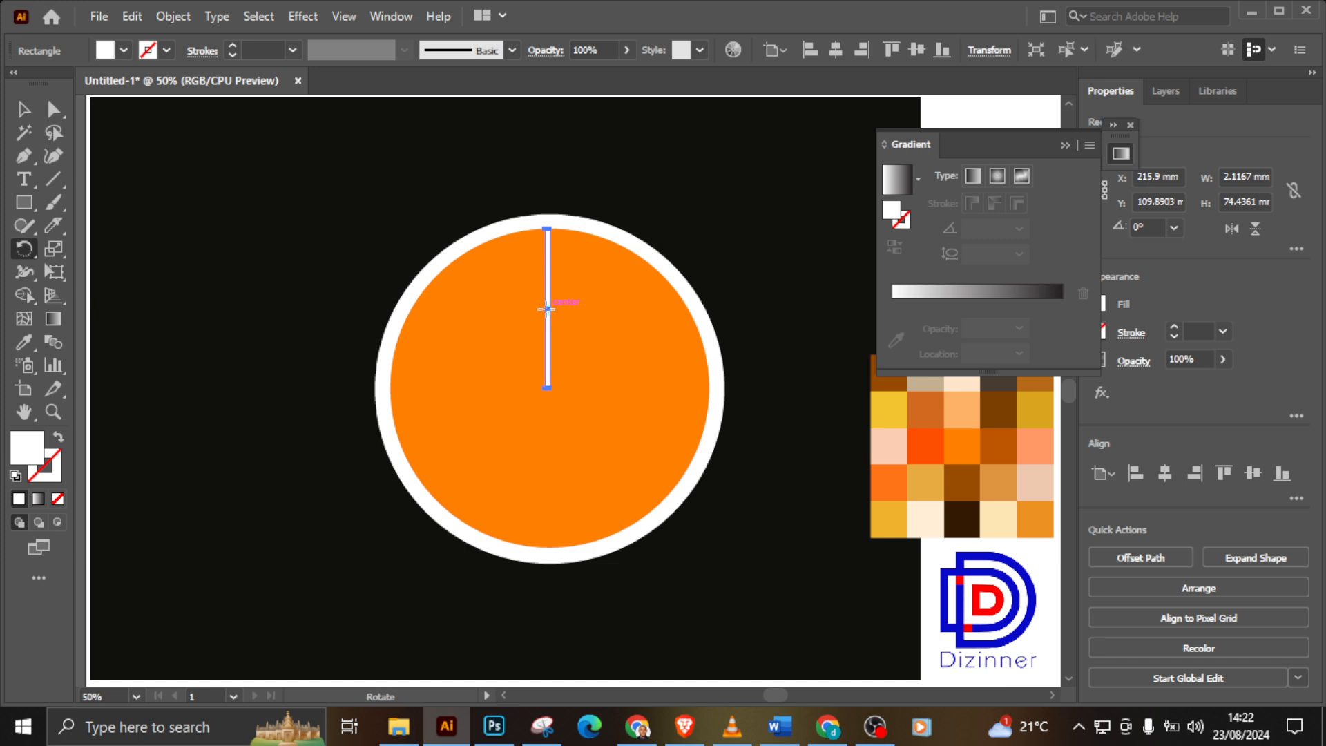
left_click(547, 309, "alt")
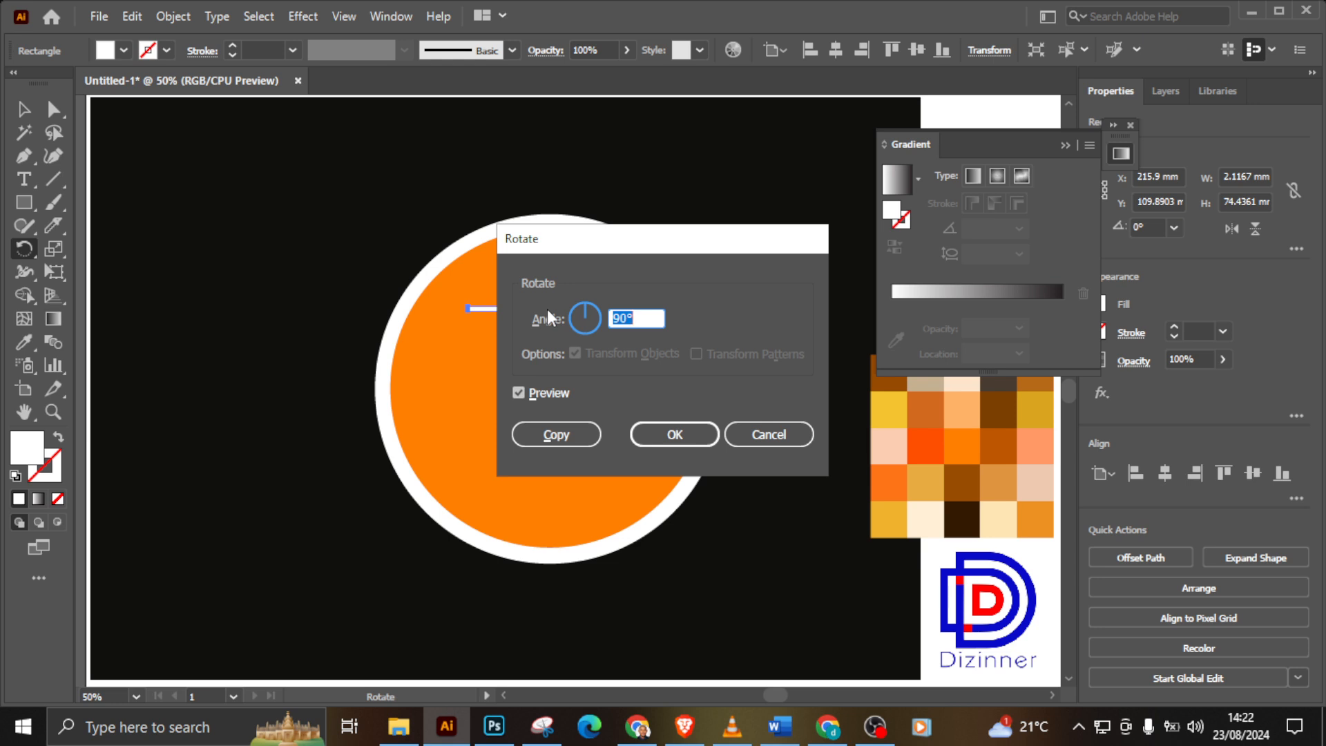
type("36")
left_click(575, 433)
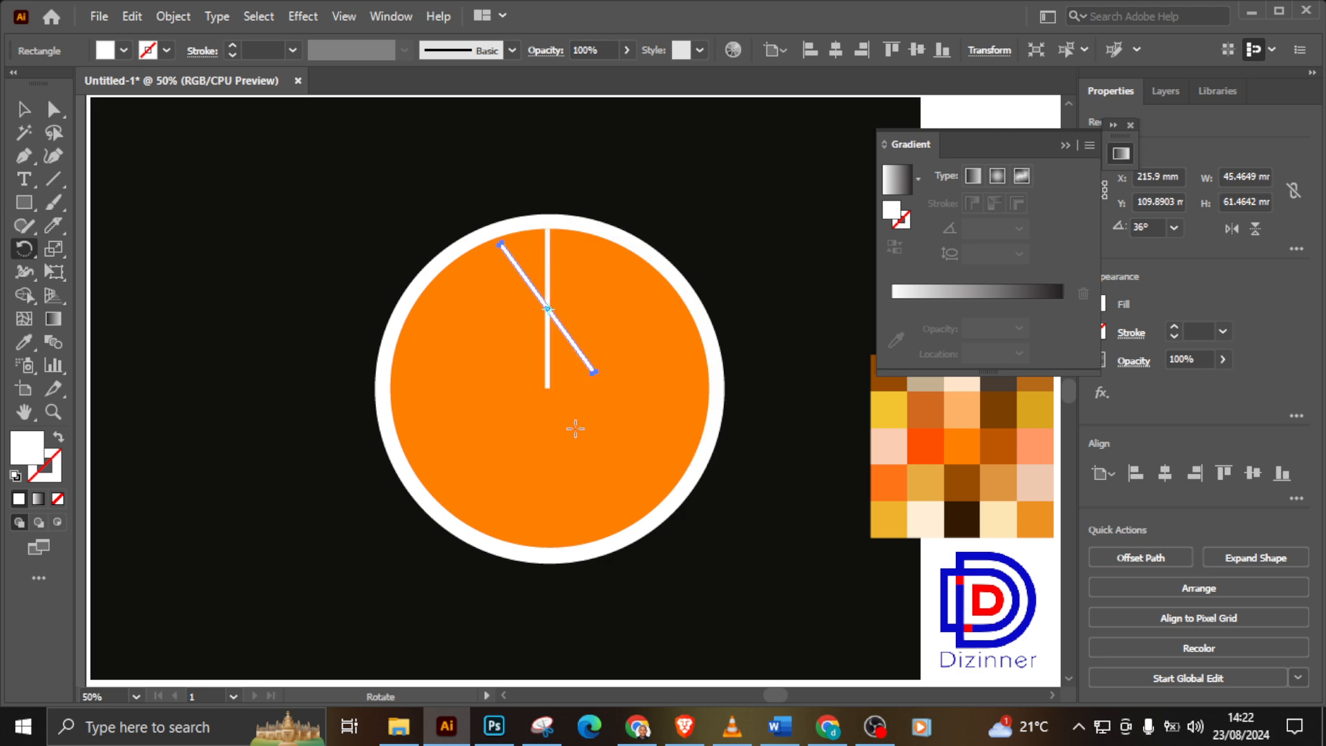
key("ctrl")
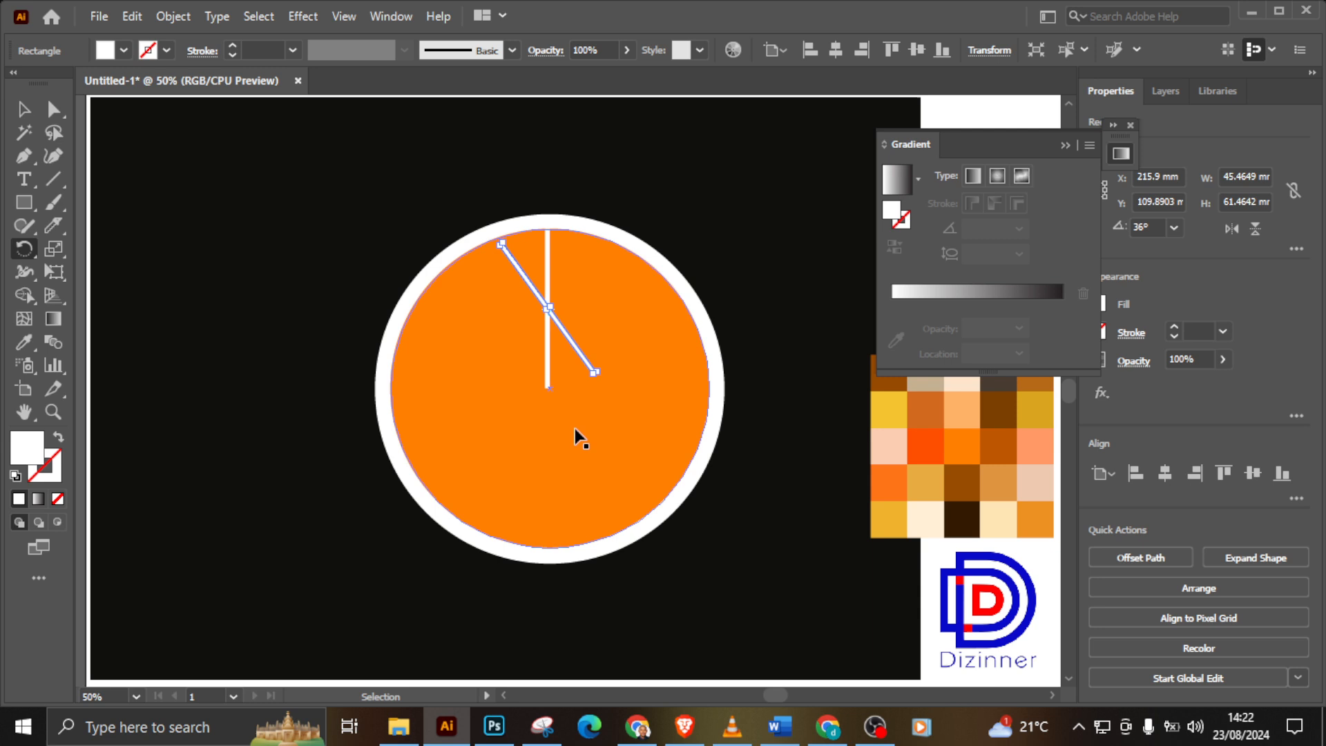
key("ctrl+d")
key("ctrl+d")
key("ctrl+d")
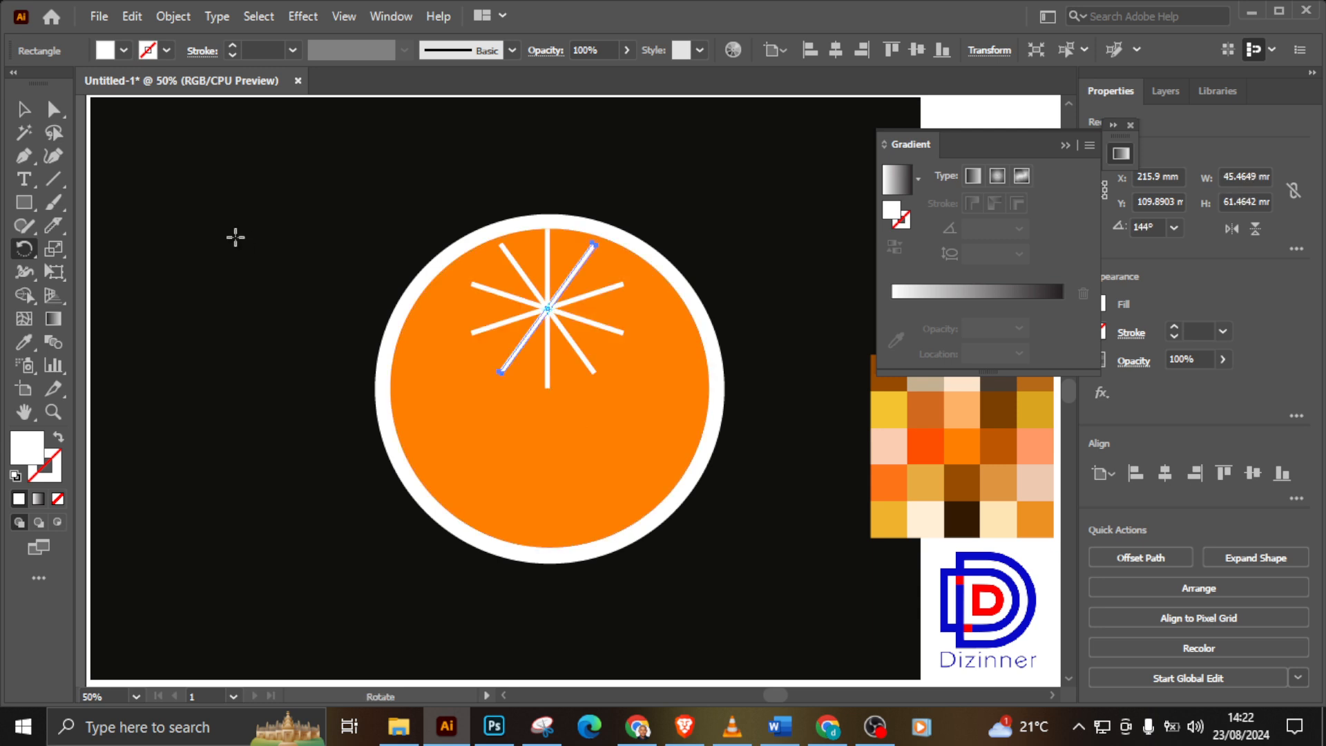
Step: Select all five white bars, enlarge them to about 149 by 155 mm and centre them over the orange circle as segment dividers
left_click(23, 111)
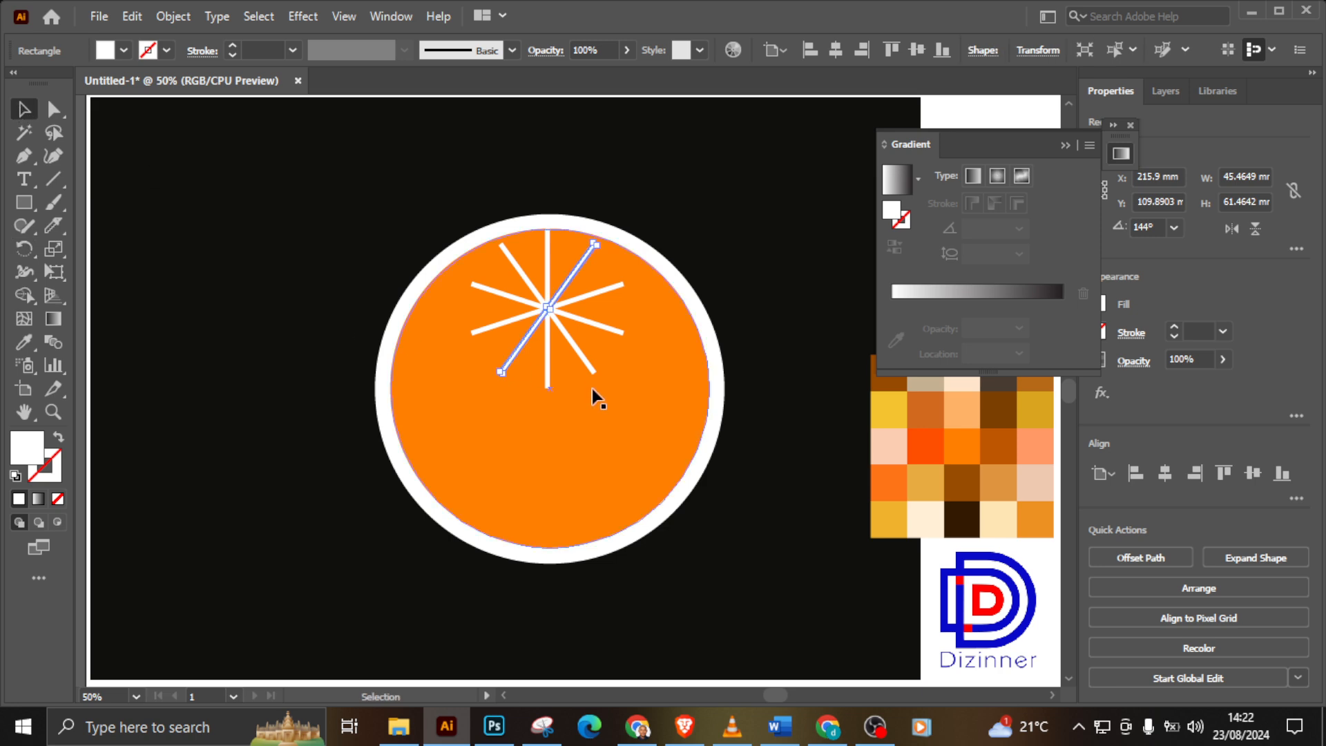
left_click(587, 367, "shift")
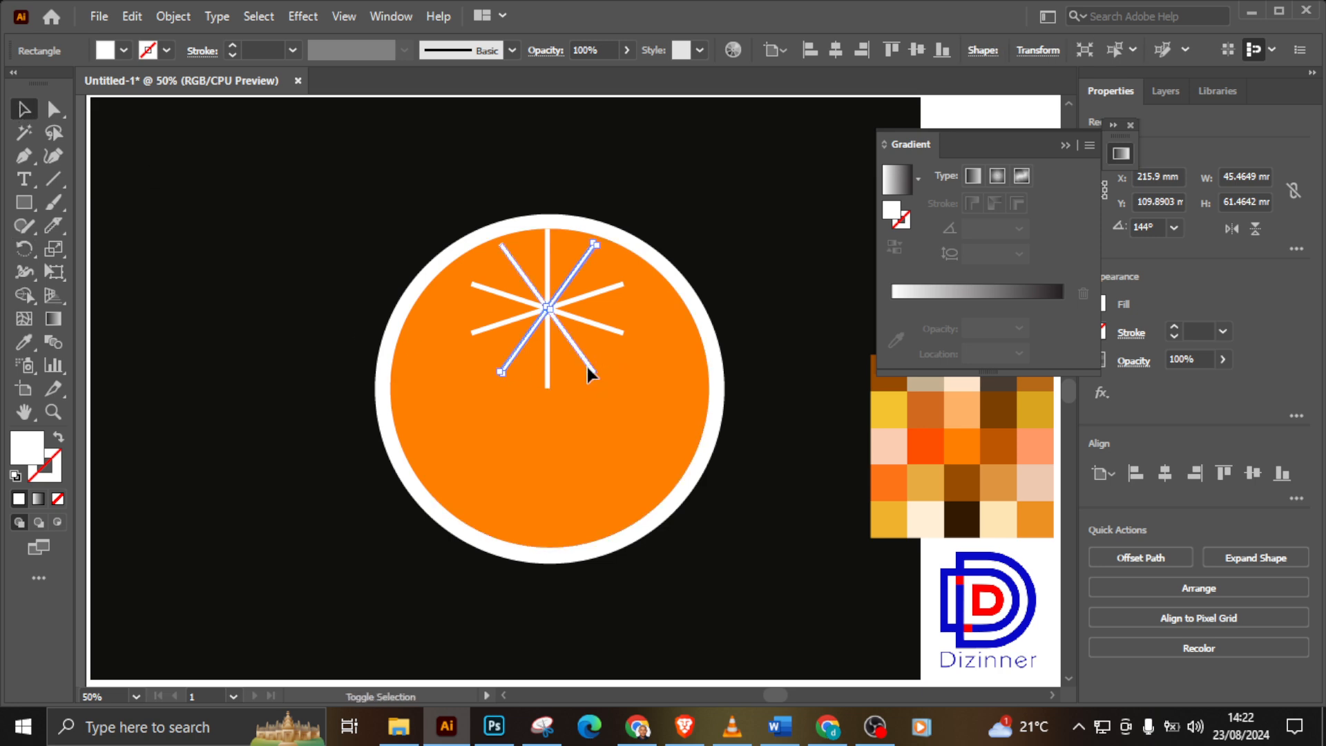
left_click(548, 381, "shift")
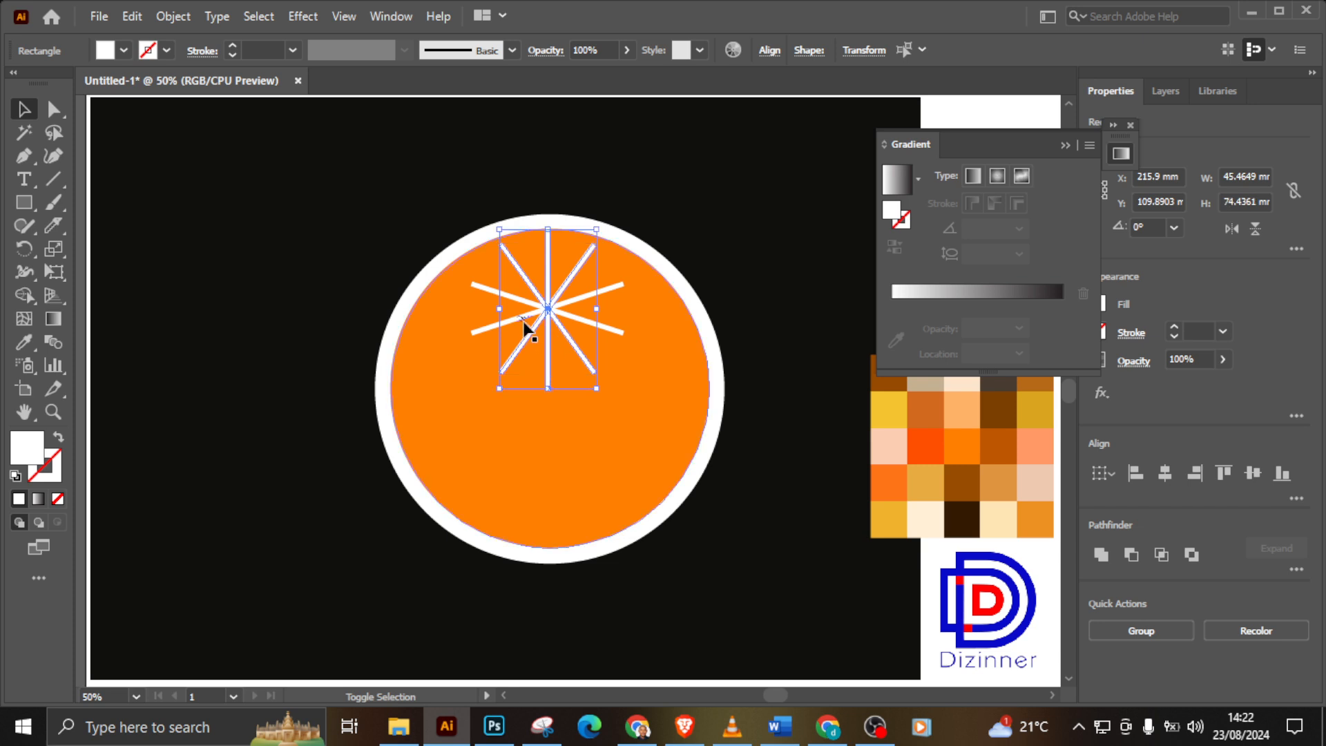
left_click(519, 317, "shift")
left_click(520, 301, "shift")
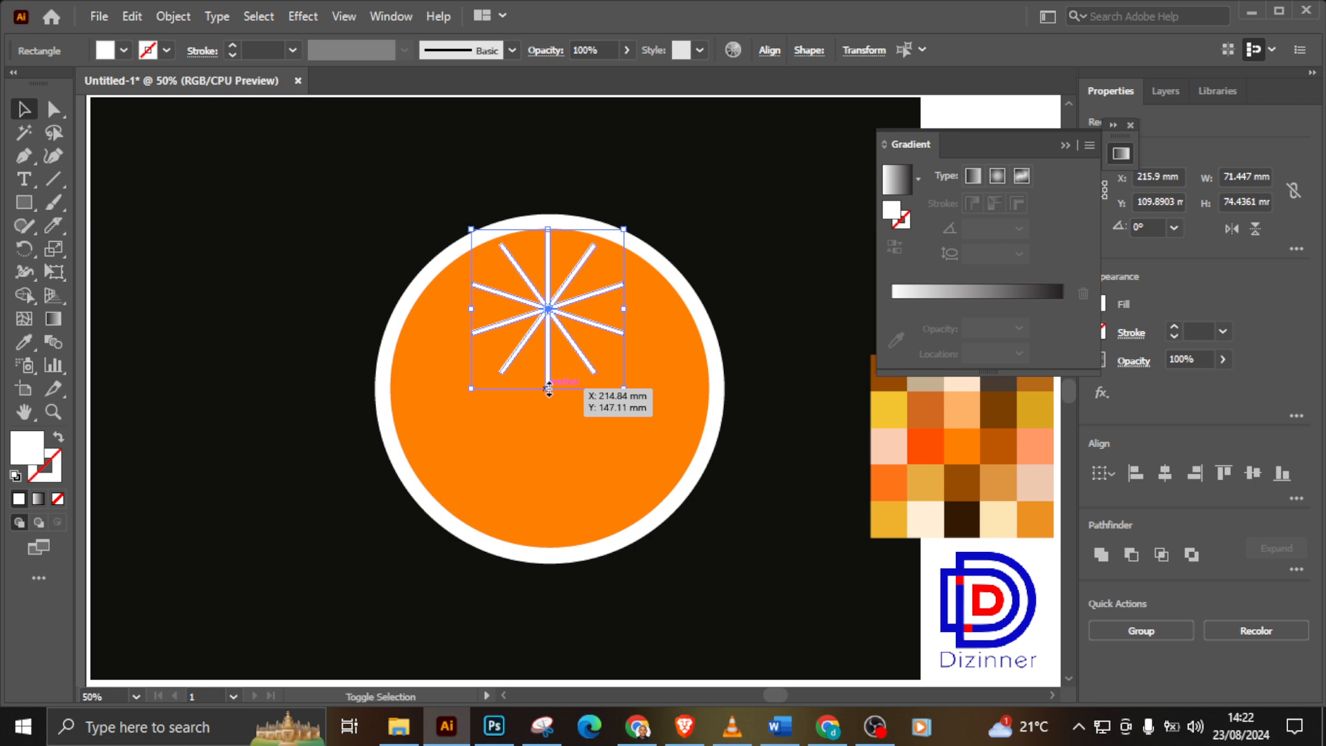
left_click_drag(549, 389, 549, 474)
left_click_drag(547, 311, 551, 380)
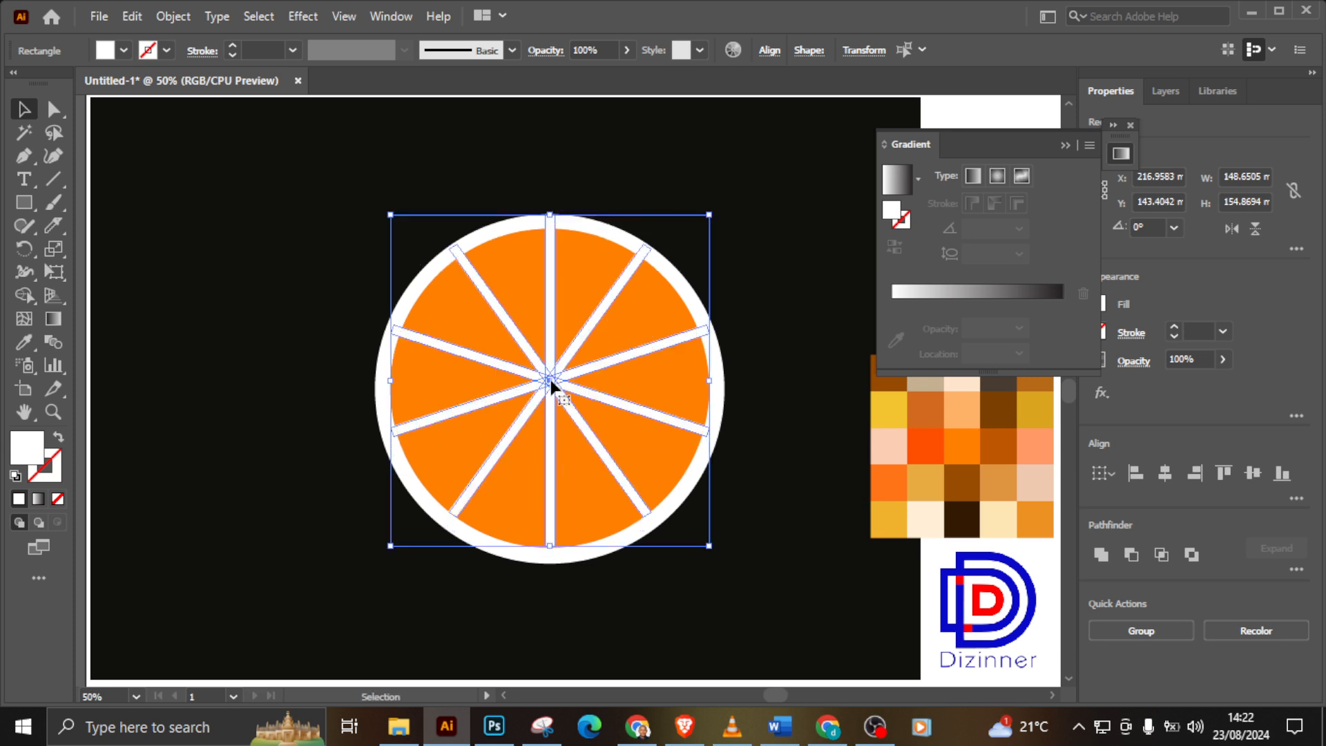
left_click(777, 474)
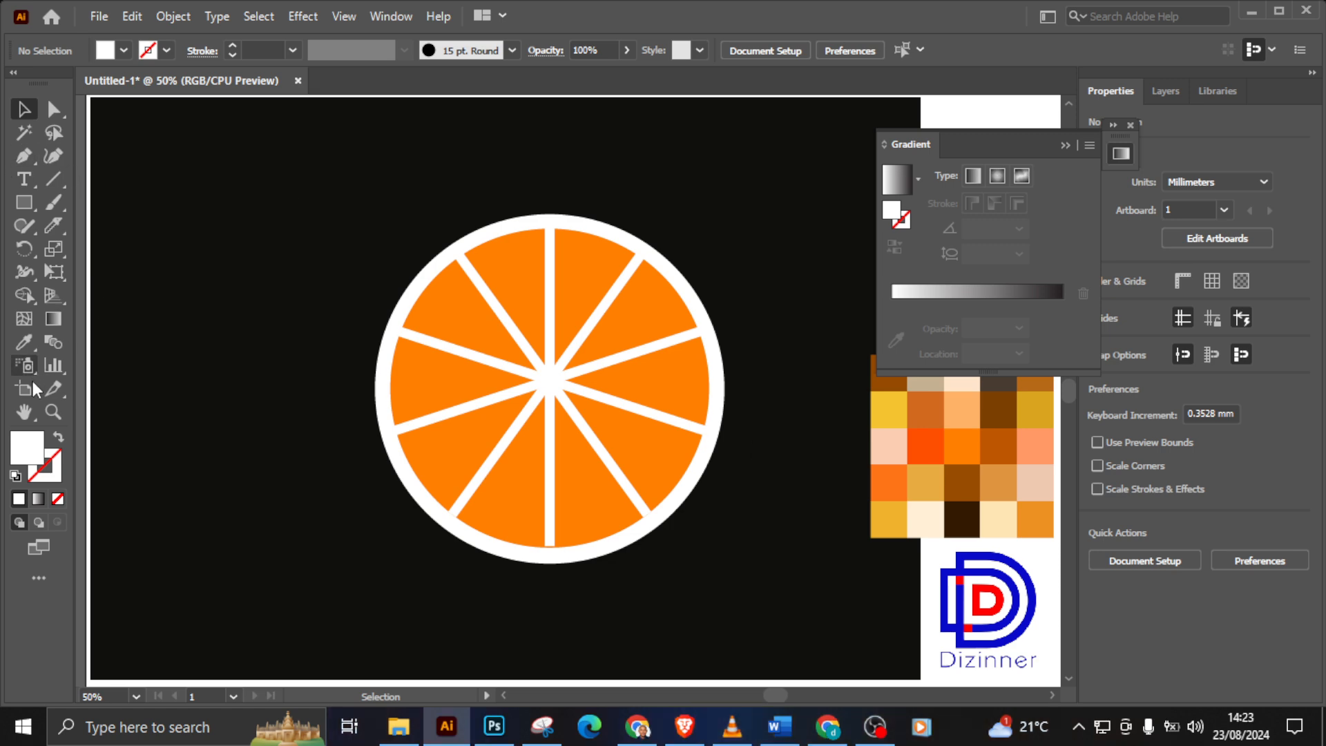
Step: Duplicate the outer white circle and place the copy to the left of the orange slice
left_click(25, 413)
left_click_drag(312, 416, 392, 425)
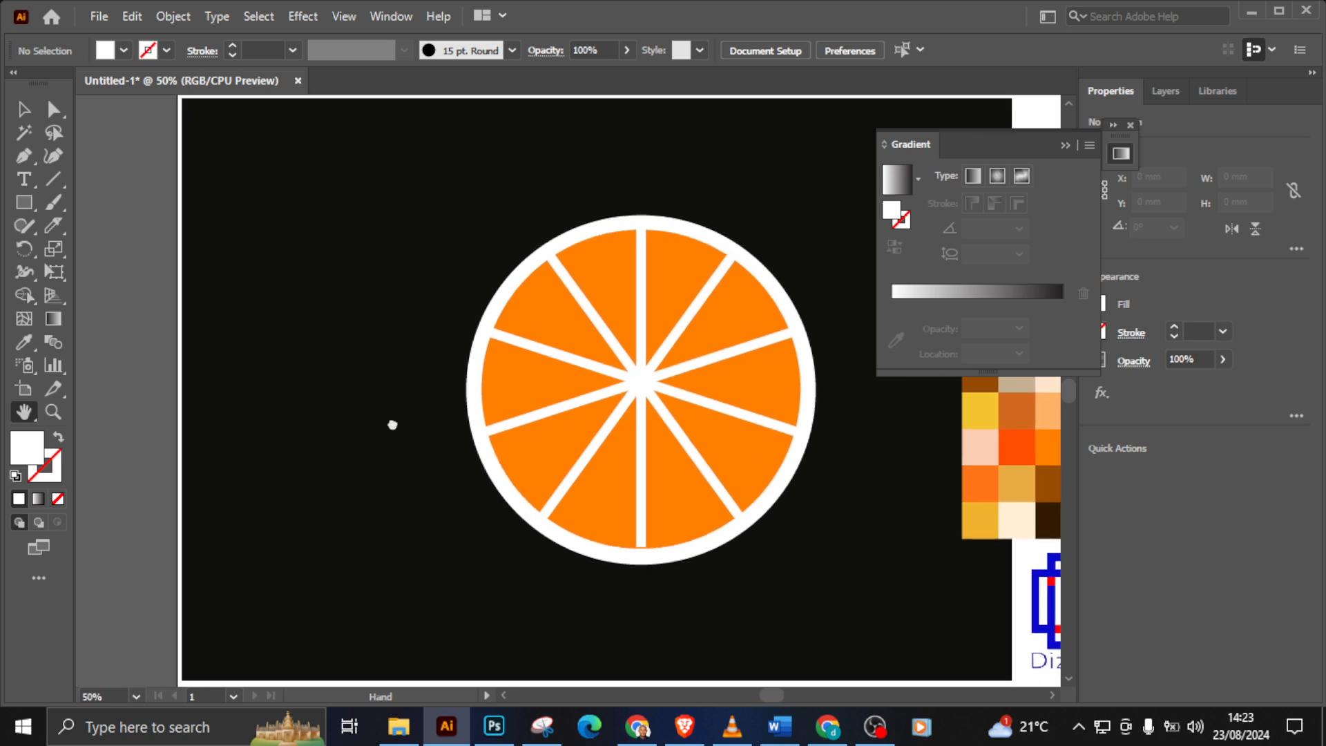
left_click(24, 109)
left_click(626, 228)
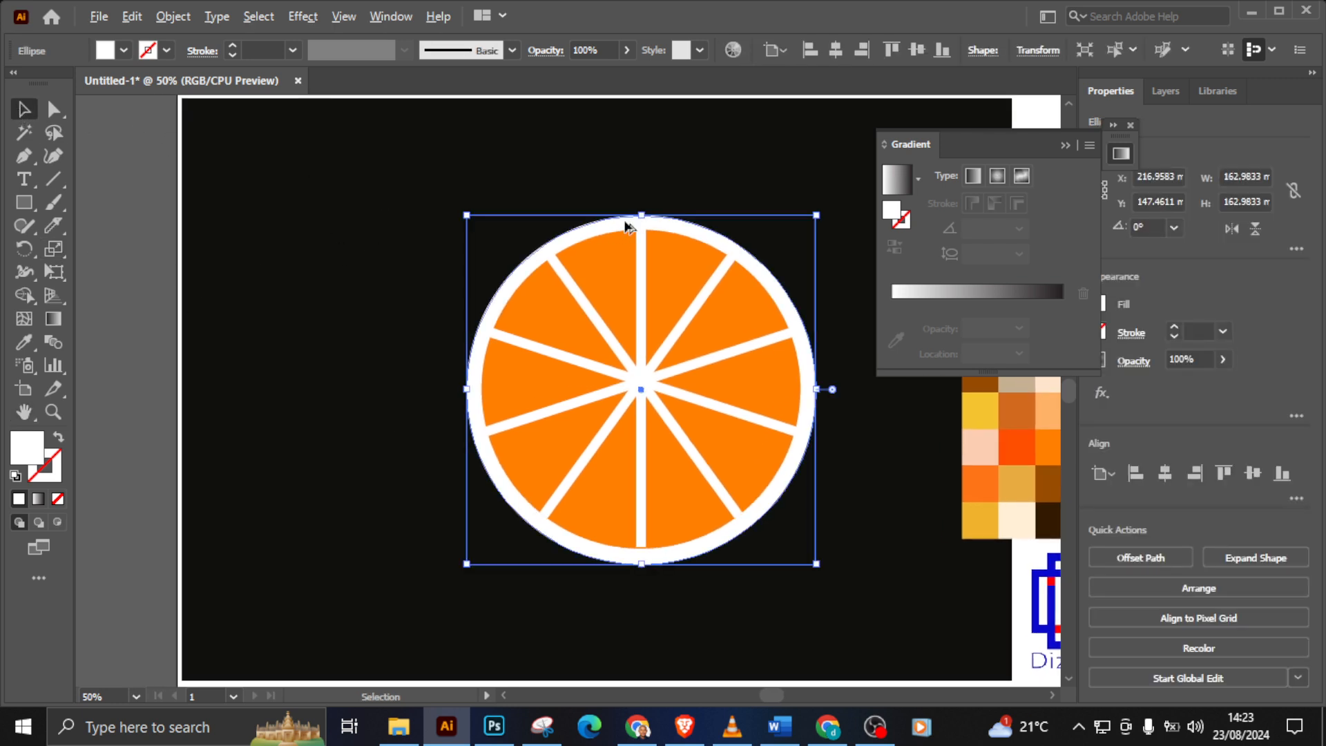
left_click_drag(626, 227, 249, 210)
Step: Draw a rectangle about 84 by 218 mm covering the right half of the copied white circle
left_click(34, 202)
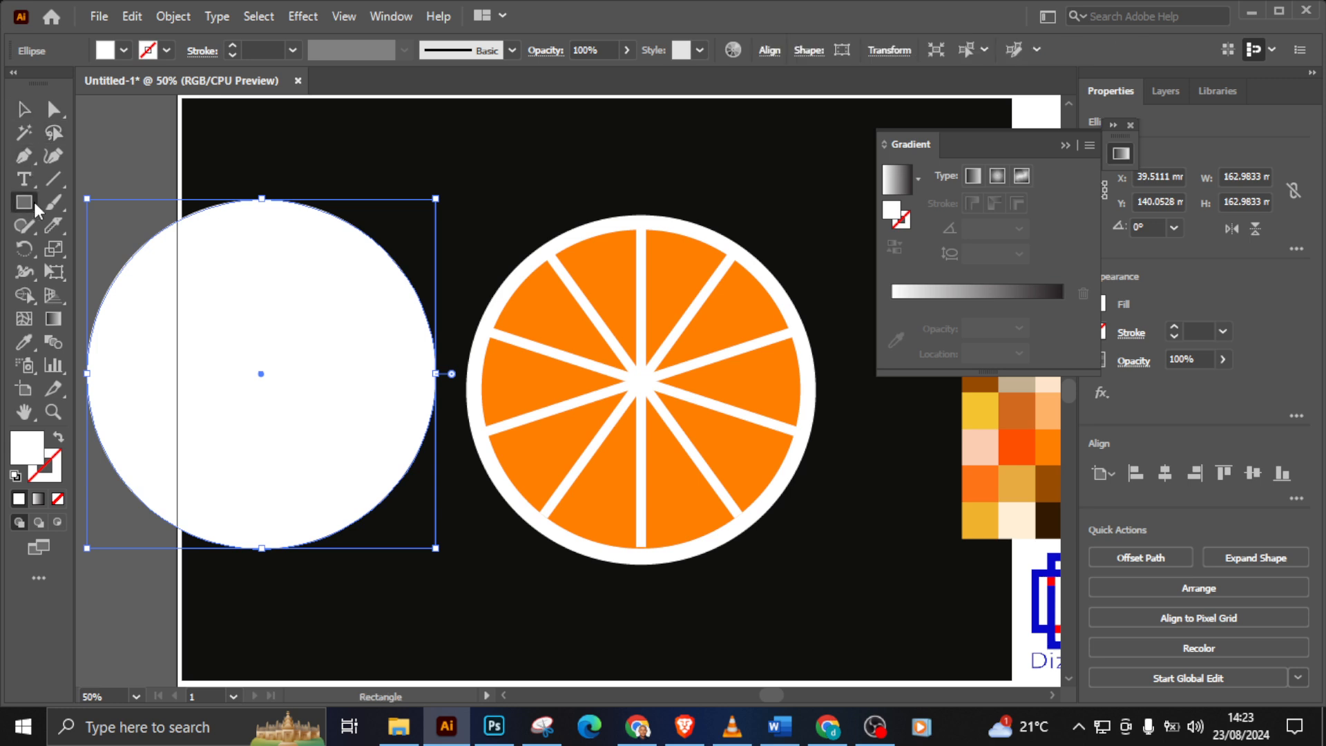
left_click_drag(261, 161, 440, 628)
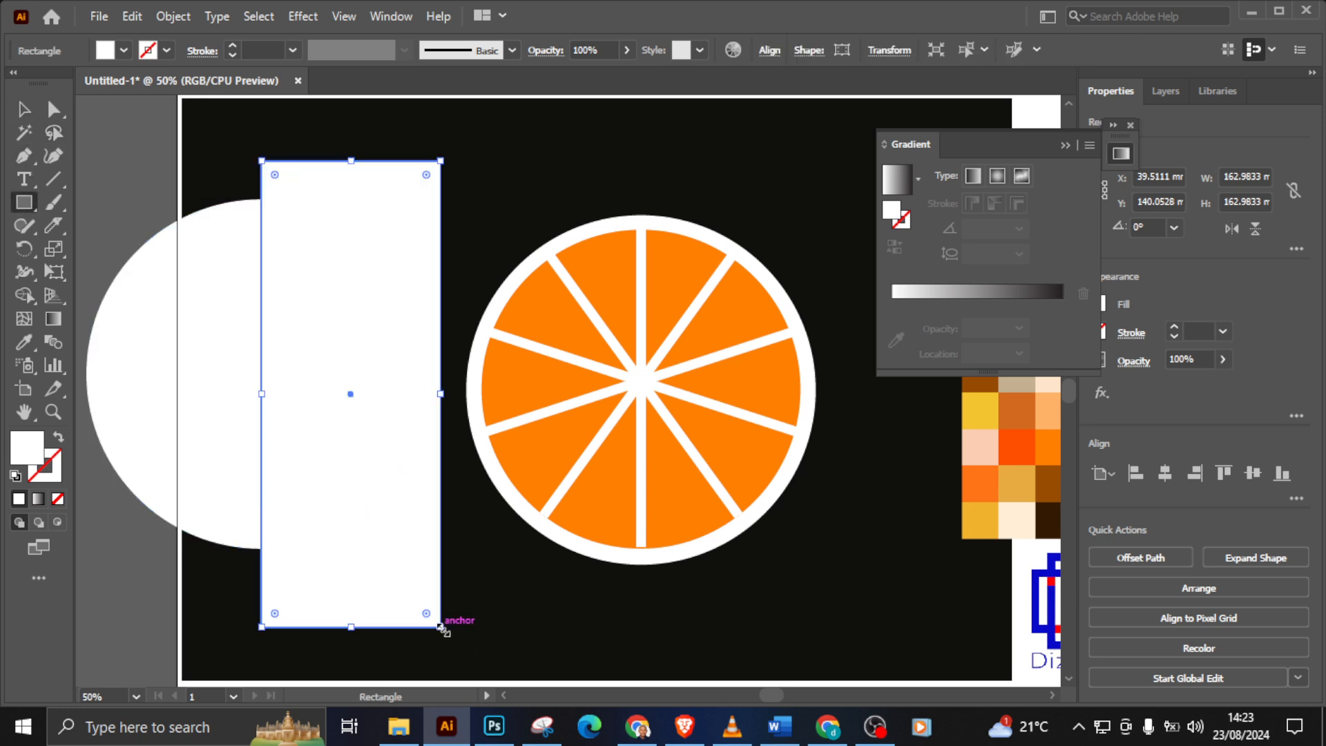
left_click(24, 114)
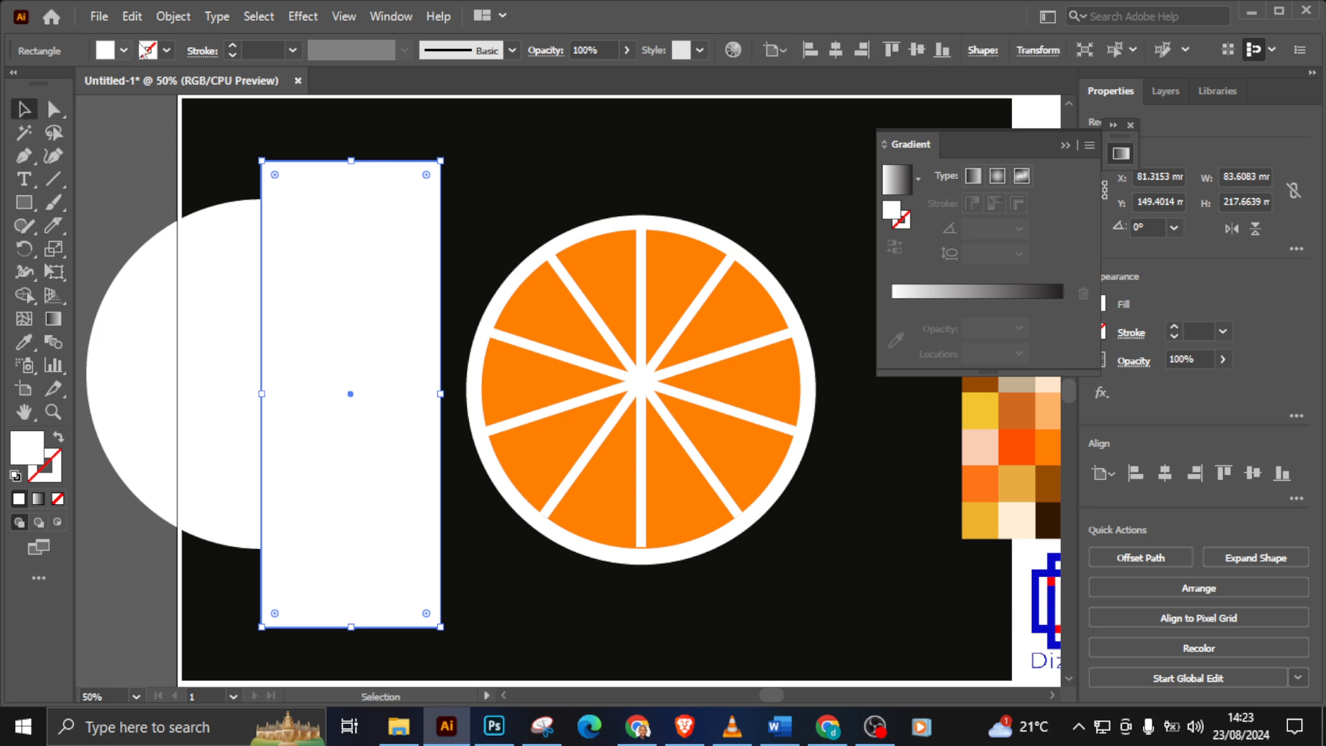
Step: Split the copied circle with Divide Objects Below using the rectangle, then delete the circle's right half
left_click(170, 15)
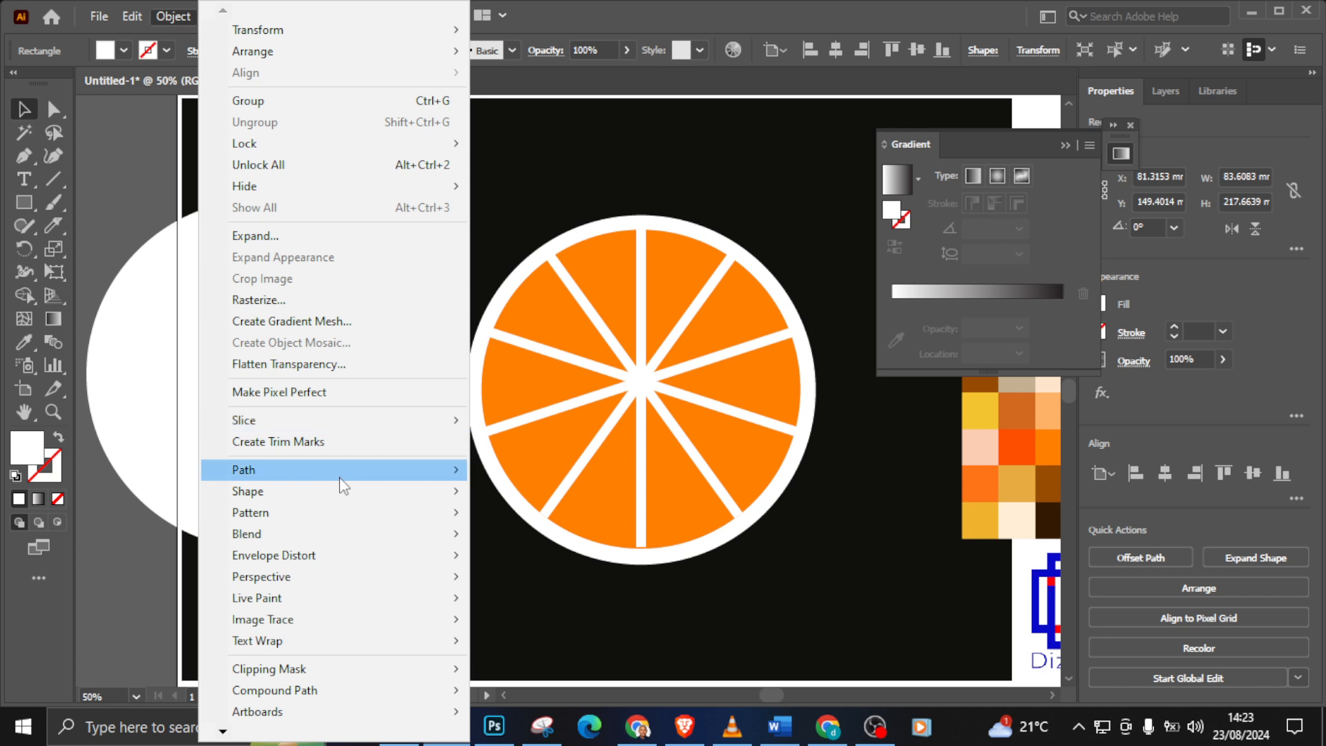
mouse_move(341, 471)
left_click(603, 653)
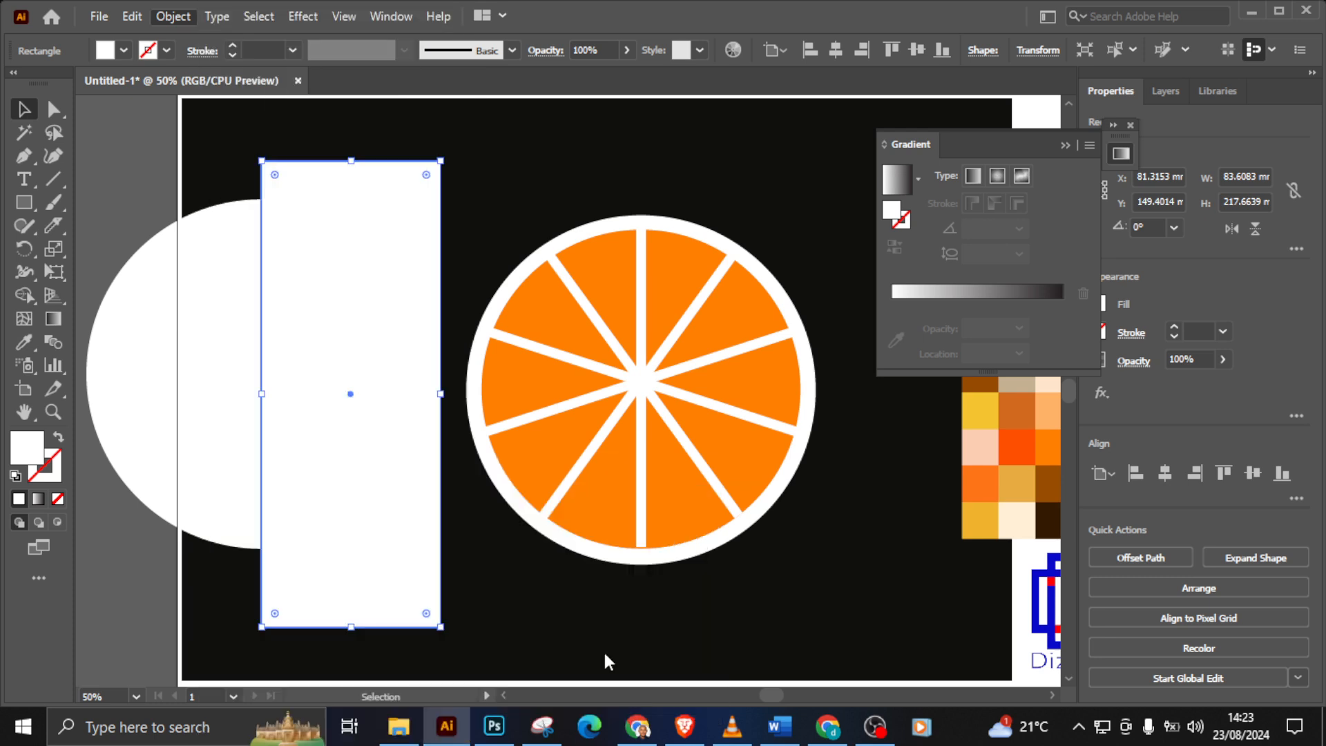
left_click(301, 600)
left_click(321, 485)
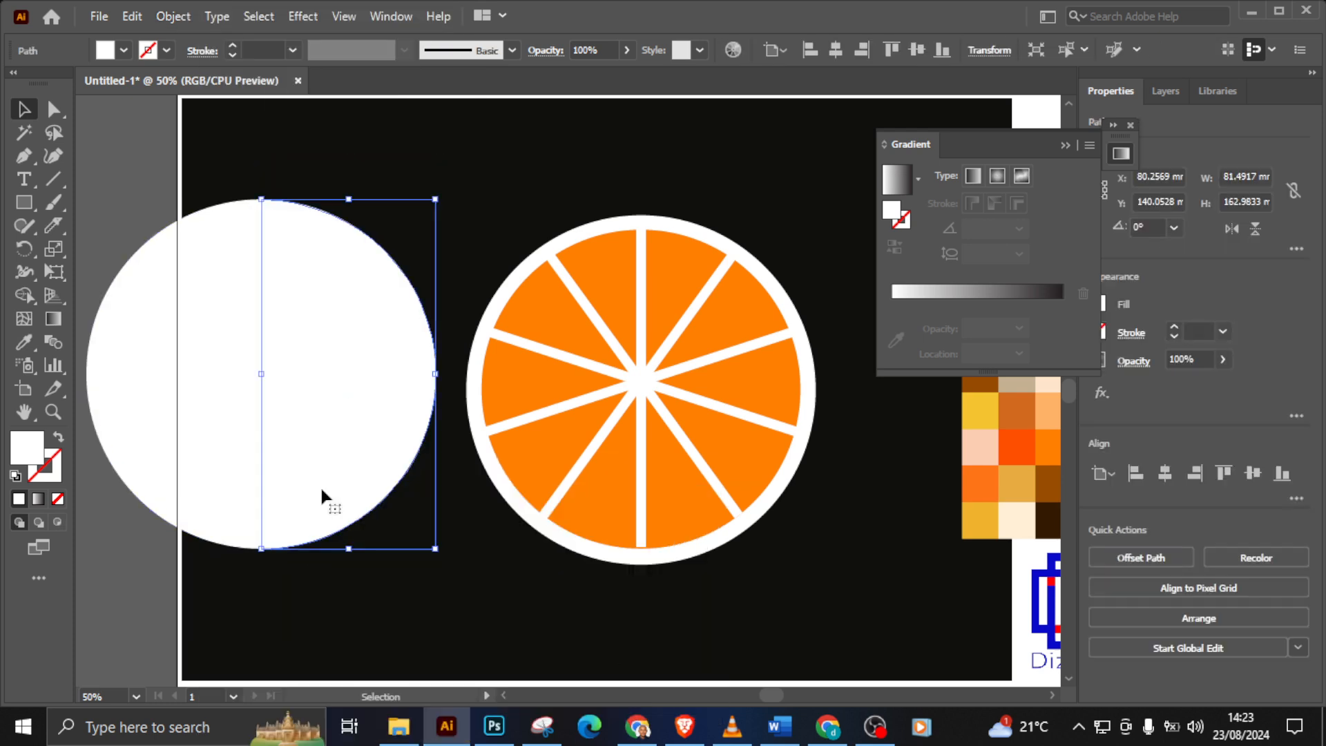
key("Delete")
Step: Move the white half circle over the slice's left side and enlarge it to about 105 by 211 mm
left_click_drag(228, 466, 581, 486)
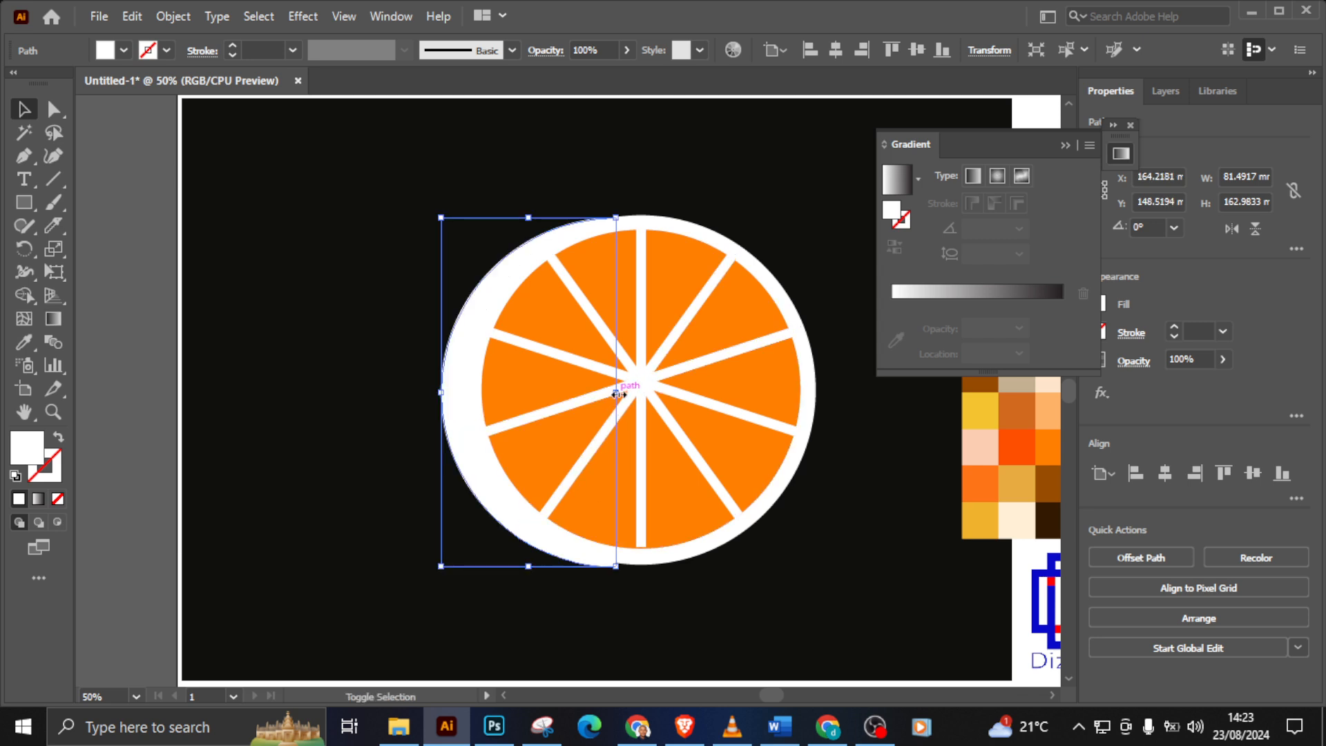
left_click_drag(616, 389, 641, 394)
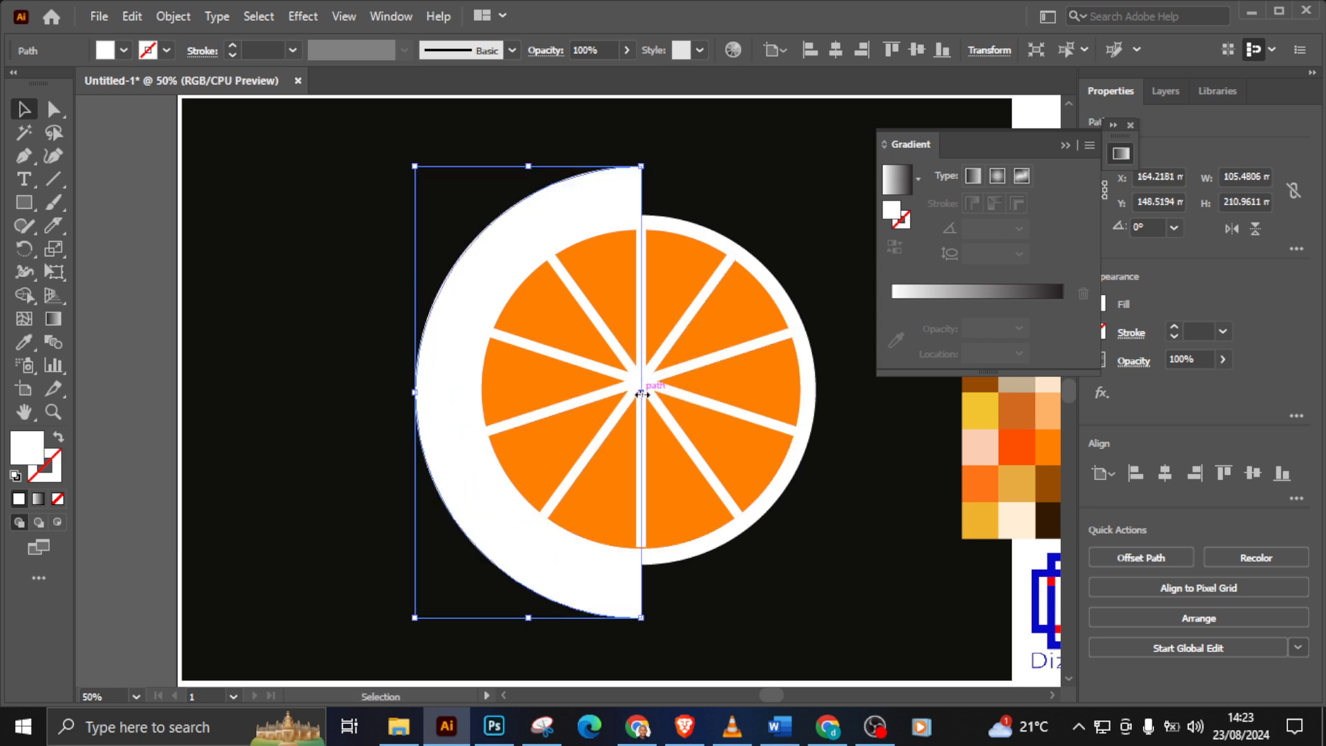
Step: Fill the half circle with the orange sampled from the slice and shrink it to about 83 by 165 mm
left_click(24, 341)
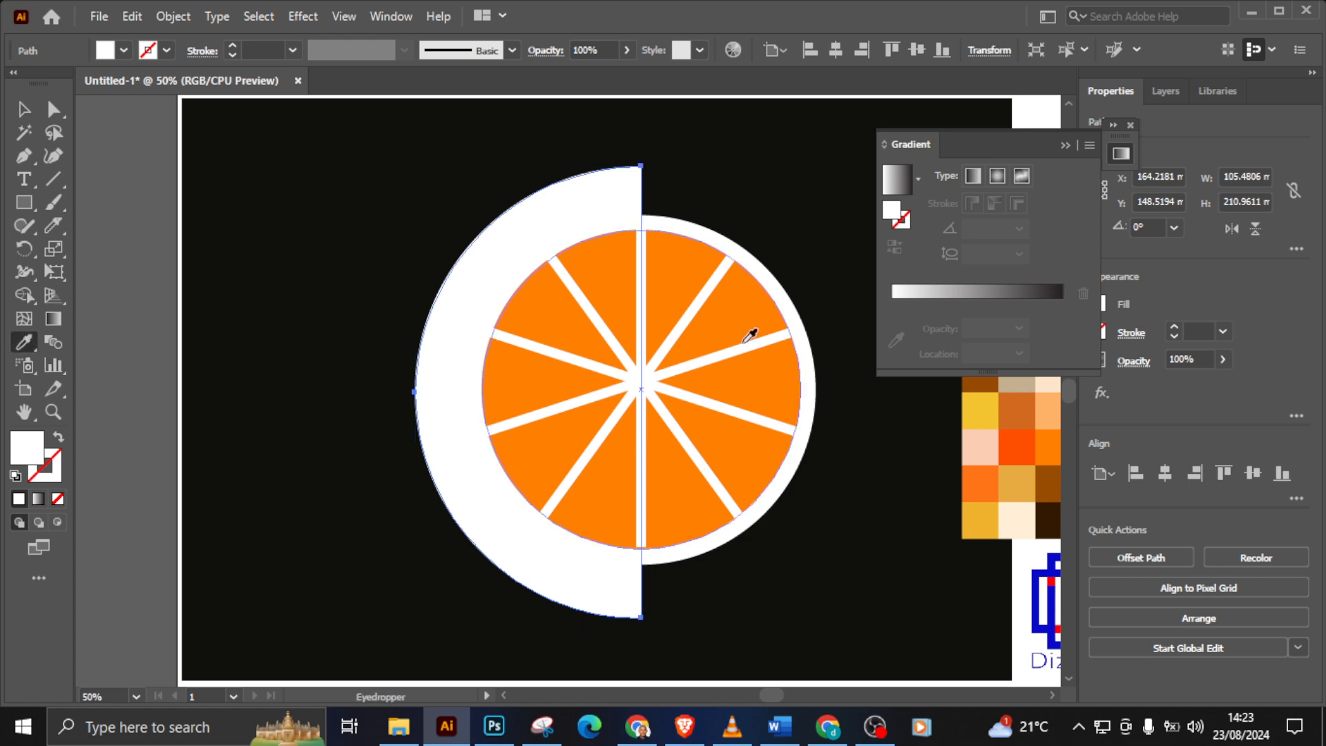
left_click(748, 317)
key("v")
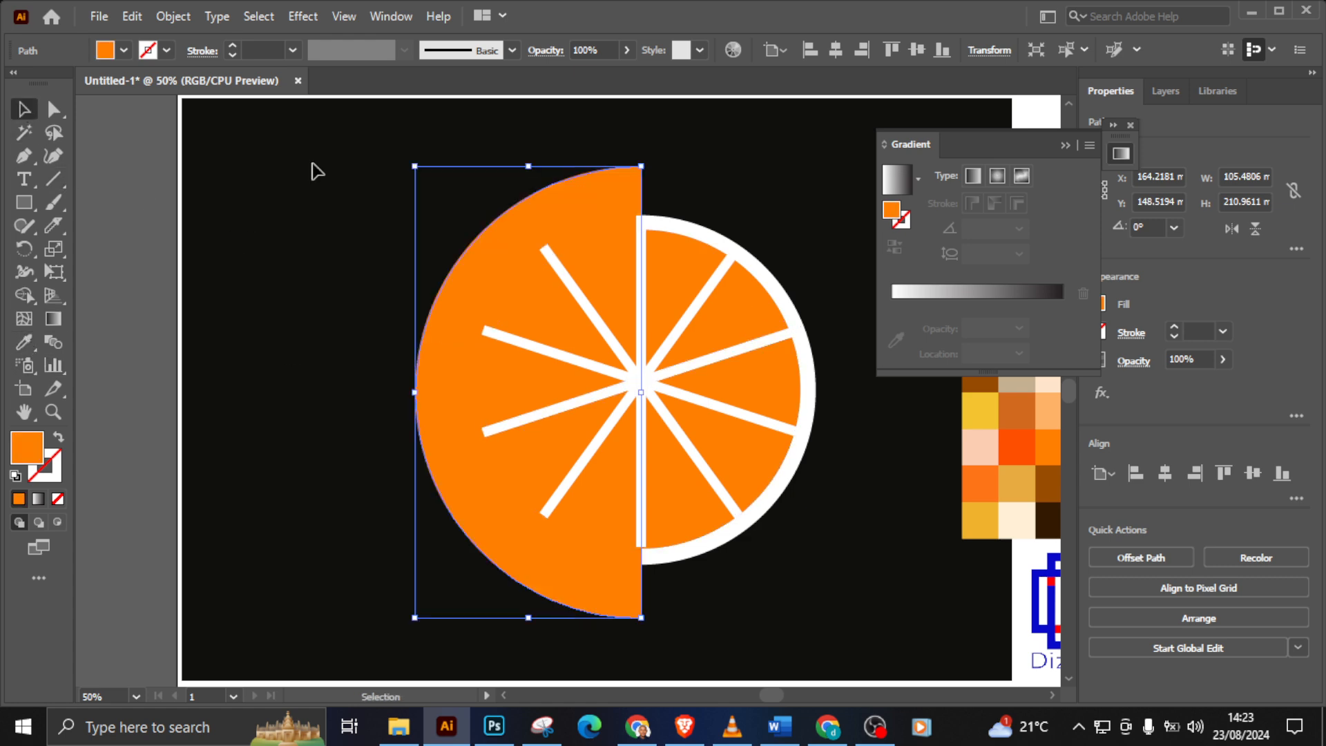
left_click_drag(528, 167, 530, 216)
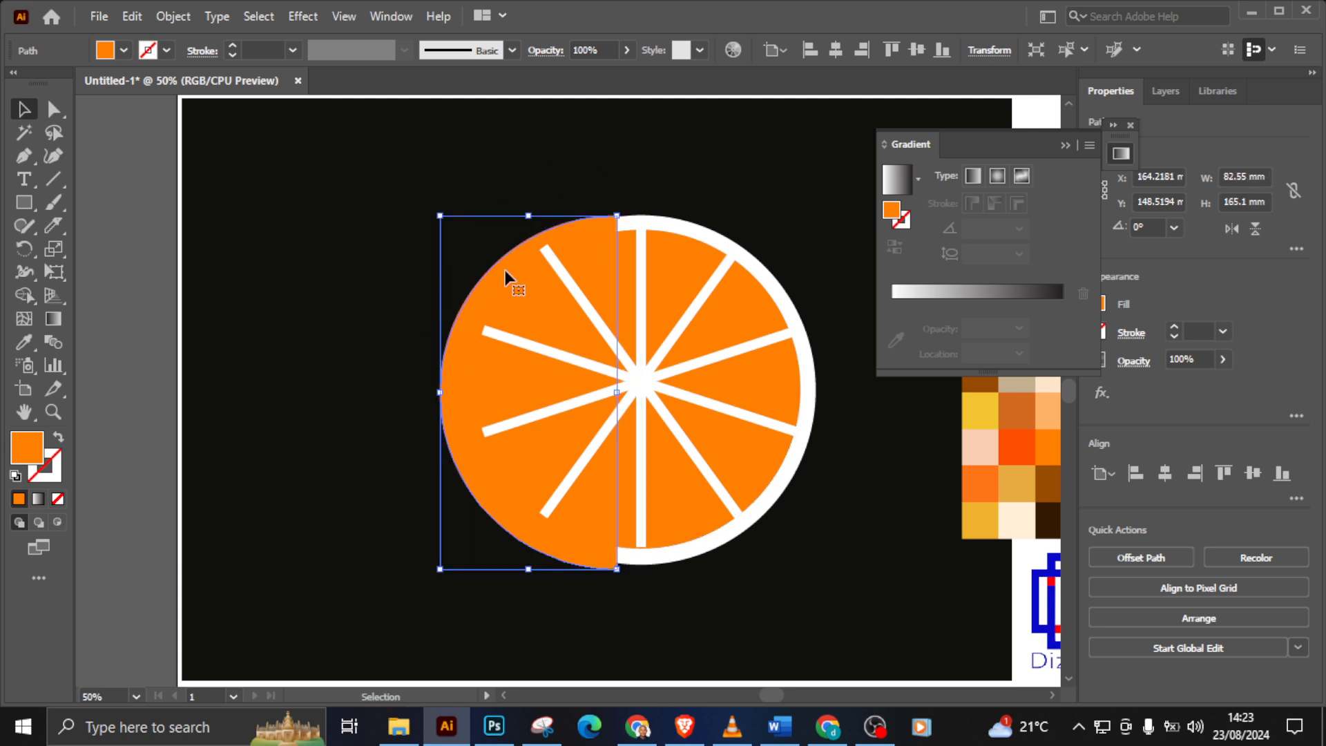
Step: Move the orange half circle off the slice and squeeze the whole slice horizontally into an upright ellipse
left_click_drag(507, 278, 199, 292)
left_click_drag(411, 221, 841, 597)
left_click_drag(470, 391, 558, 392)
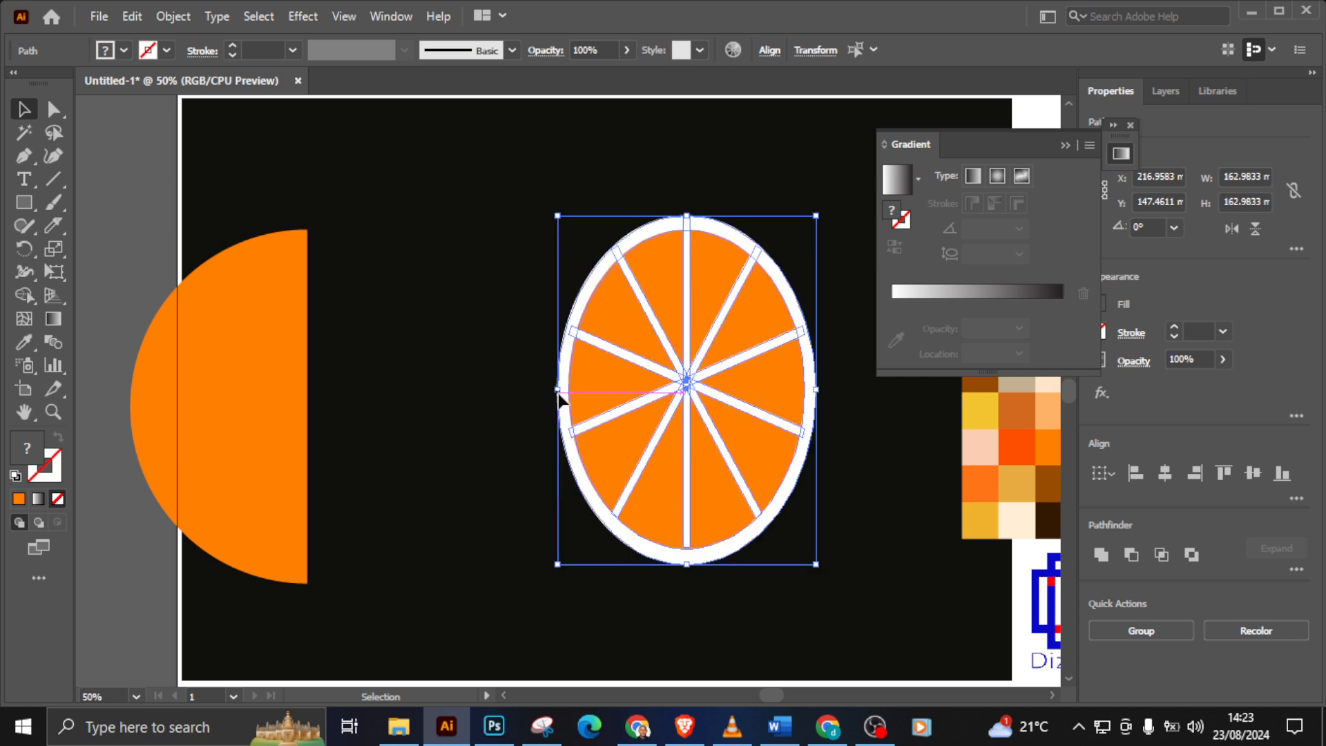
Step: Align the half circle's flat edge with the slice's vertical centre line and stack it behind the slice but above the background
left_click(257, 365)
left_click_drag(259, 366, 626, 359)
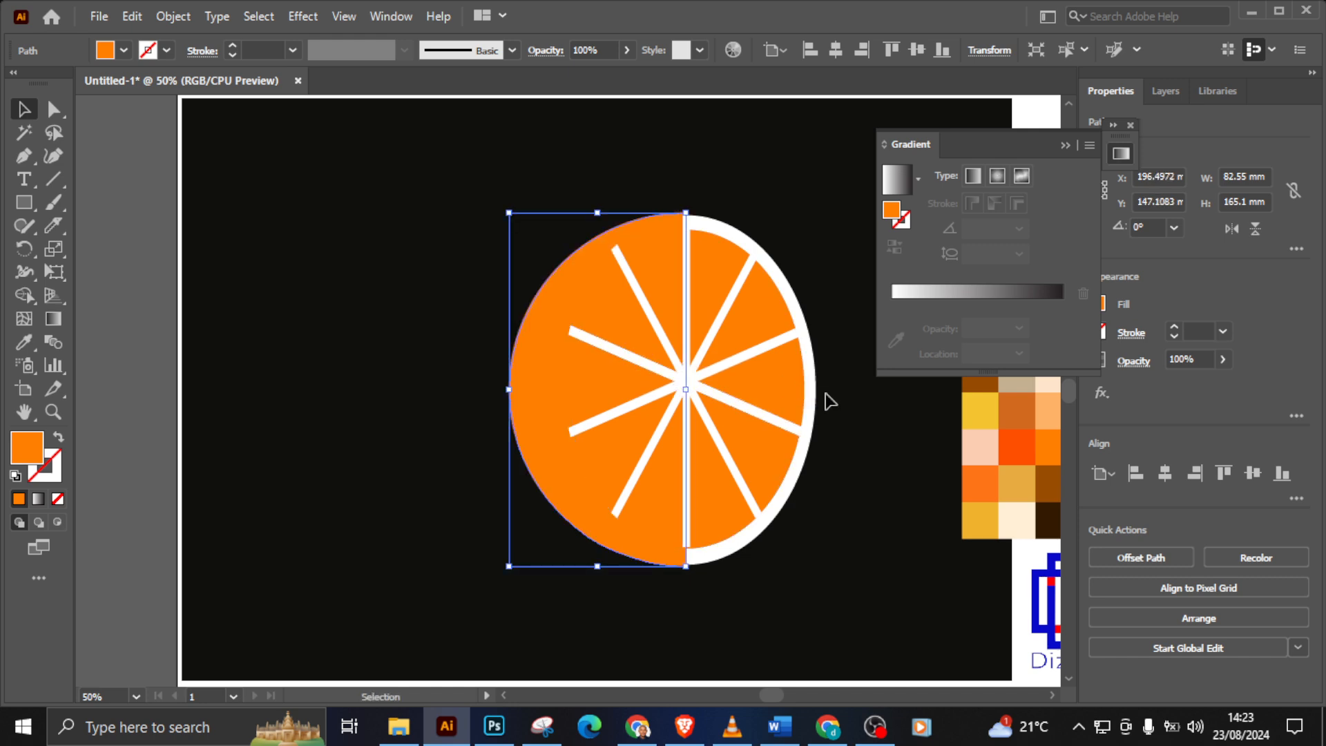
key("a")
key("ctrl+shift+bracketleft")
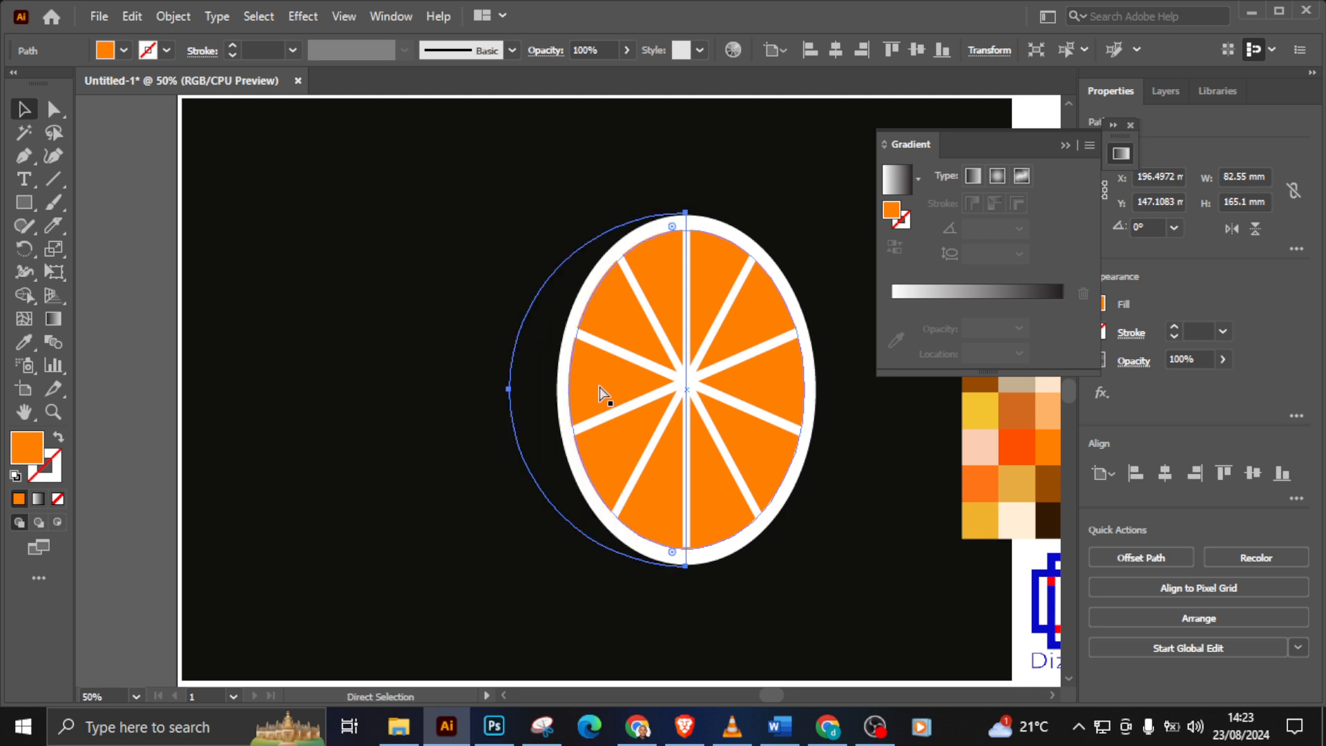
key("v")
key("ctrl+bracketright")
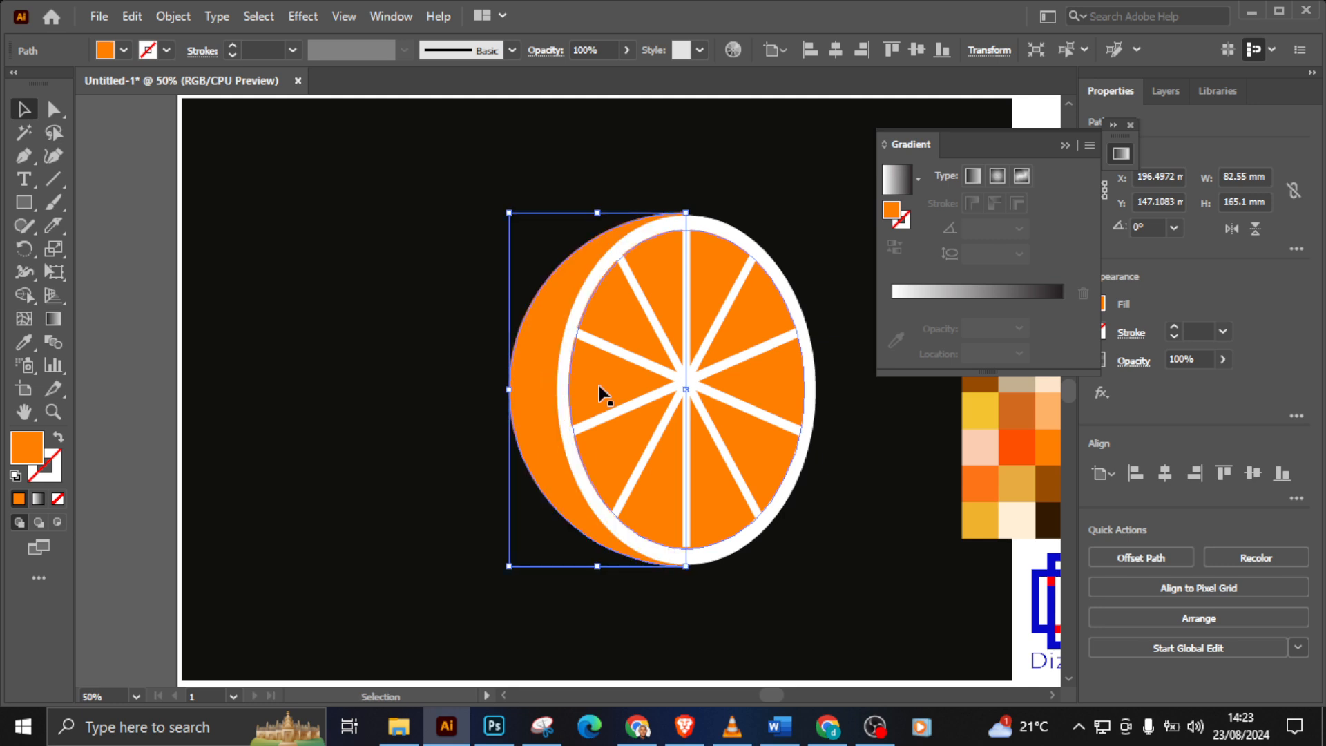
left_click(860, 538)
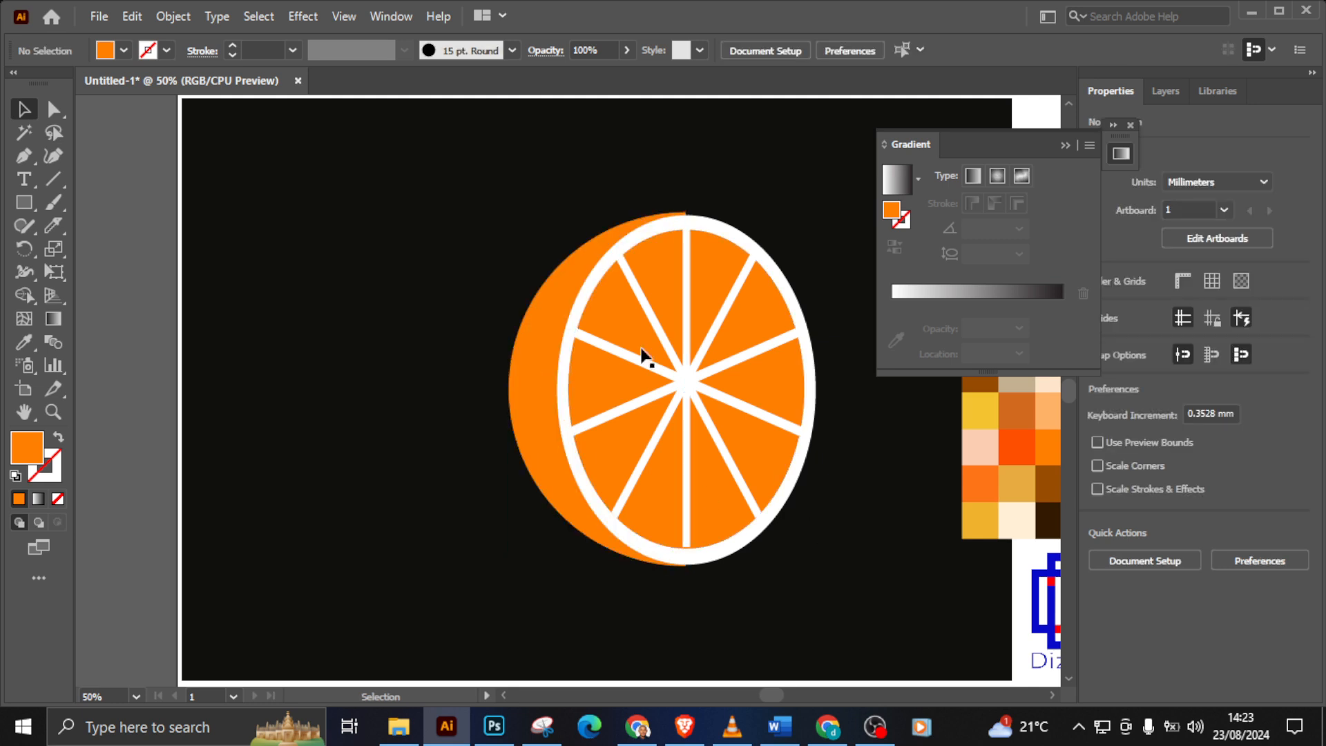
Step: Reduce the half circle's height to about 163 mm so its ends match the slice's upper and lower edges
left_click(558, 292)
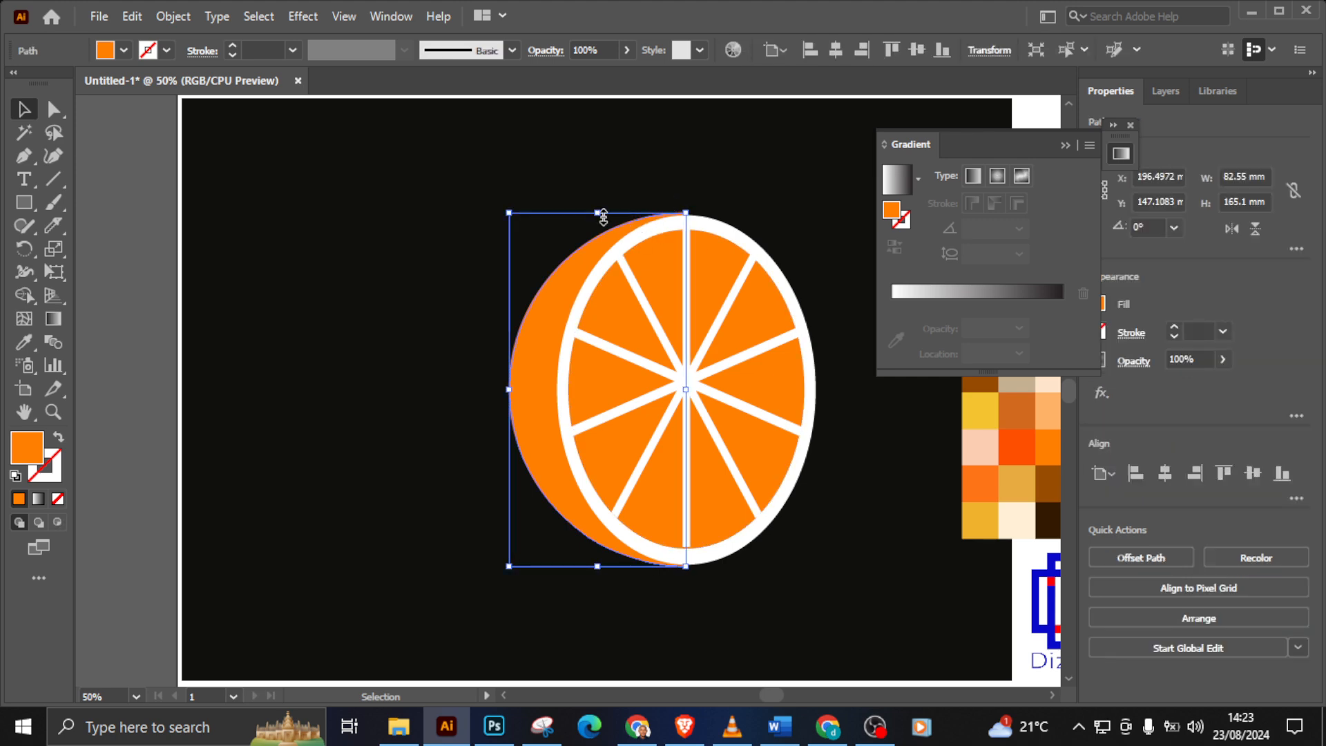
left_click_drag(600, 216, 598, 219)
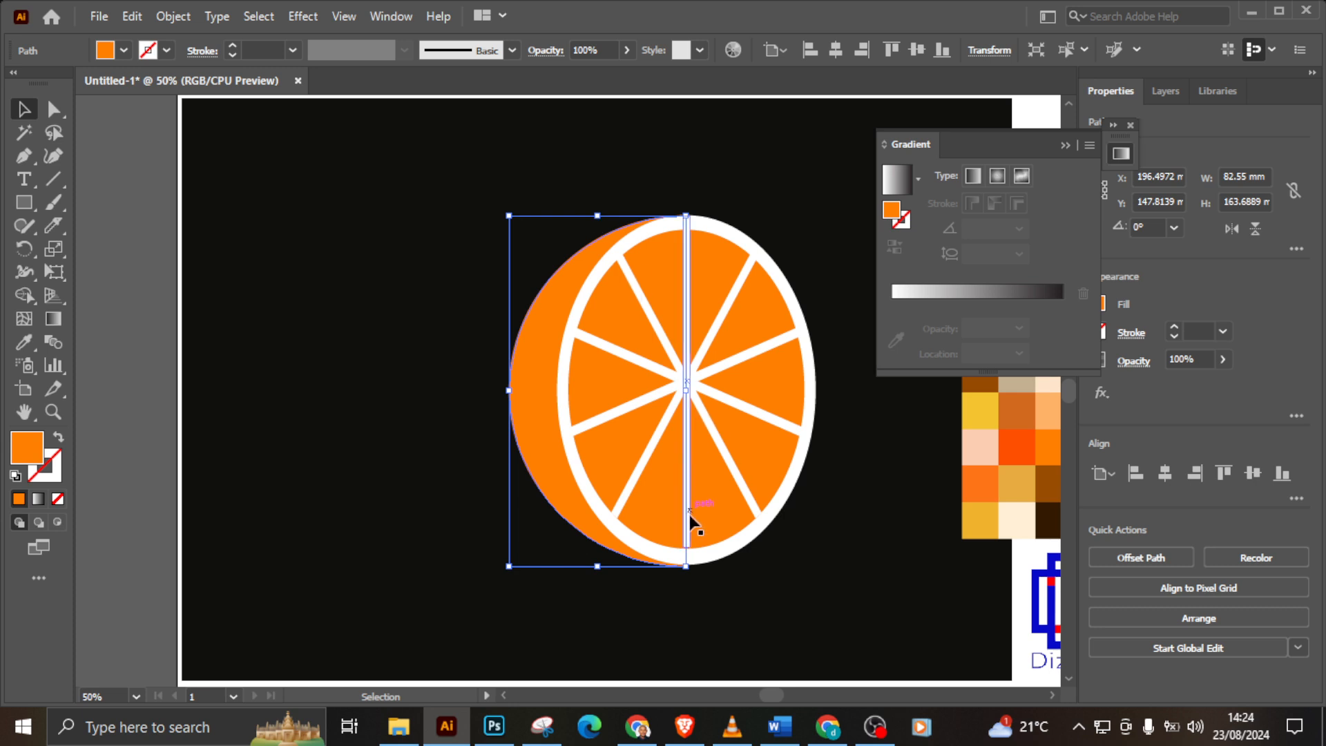
left_click_drag(598, 566, 598, 564)
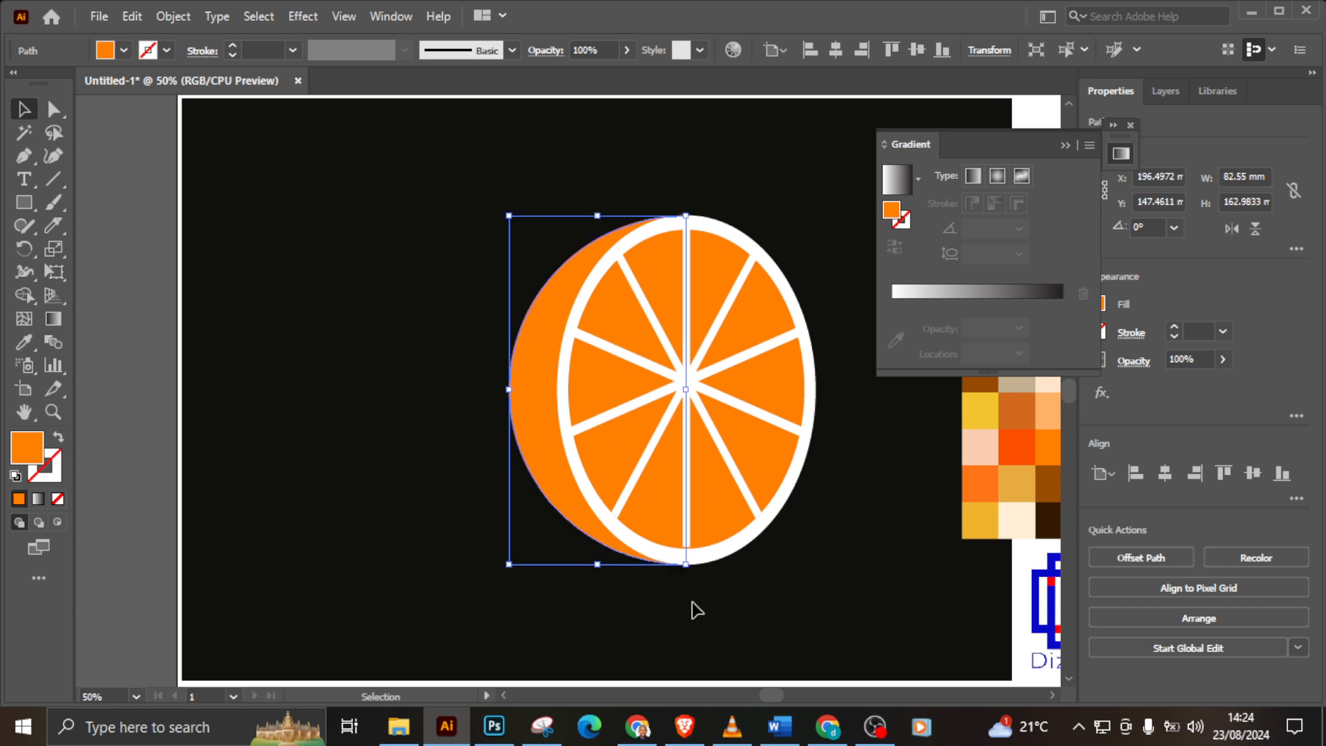
left_click(697, 609)
Step: Rotate the entire orange, slice and half circle together, counter-clockwise by about 36°
key("ctrl+plus")
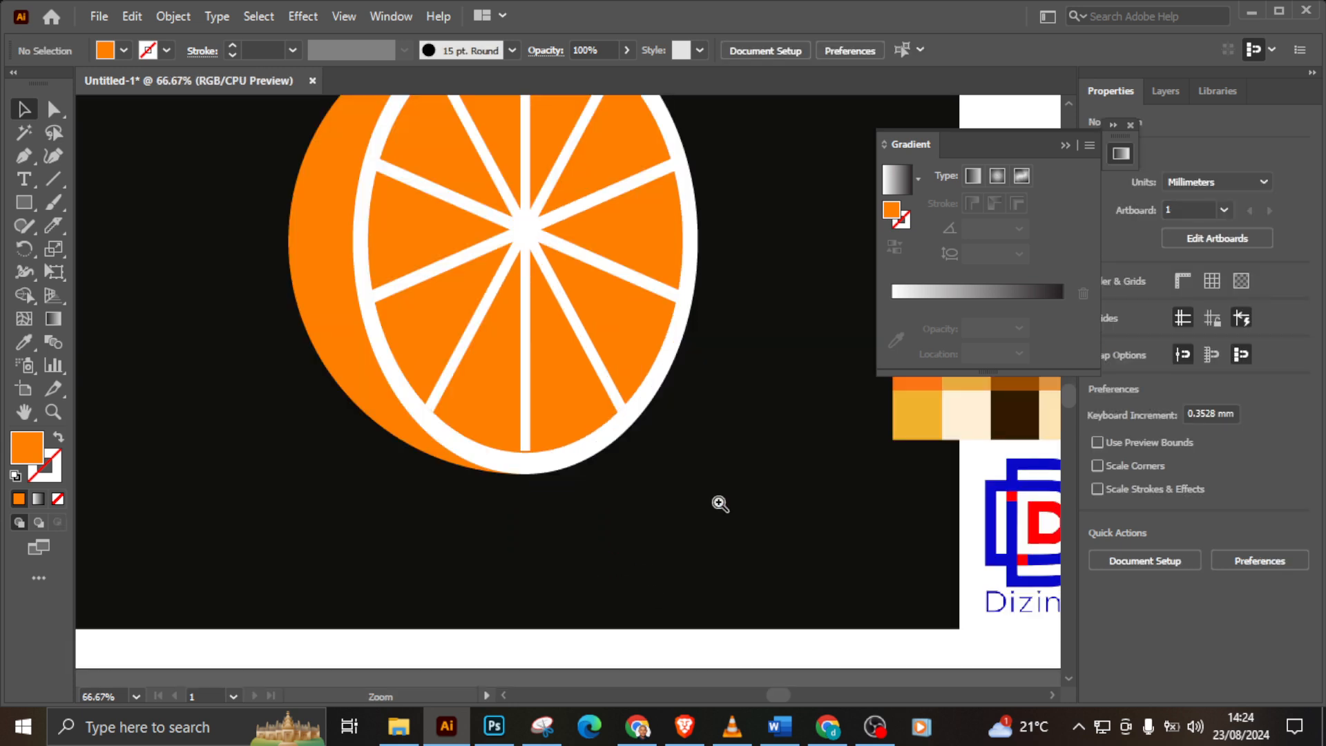
key("h")
left_click_drag(465, 317, 564, 461)
key("v")
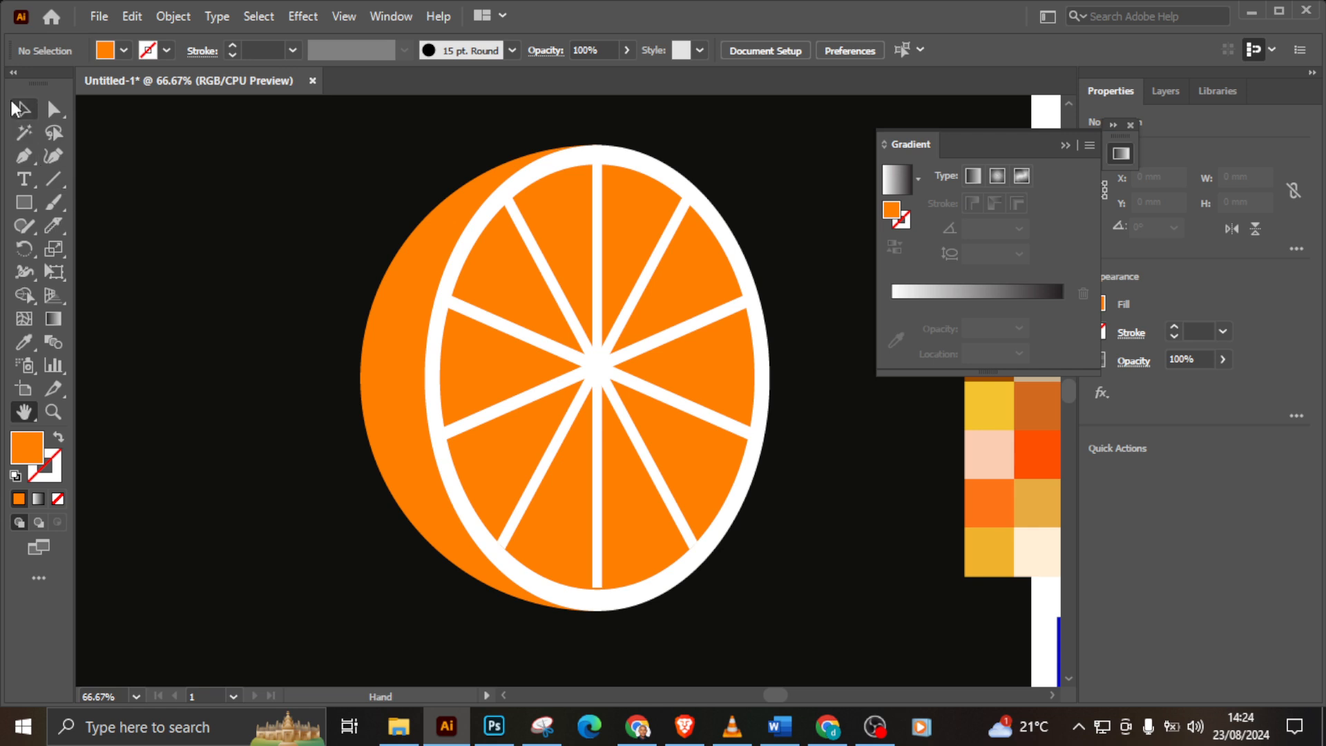
left_click_drag(287, 122, 794, 439)
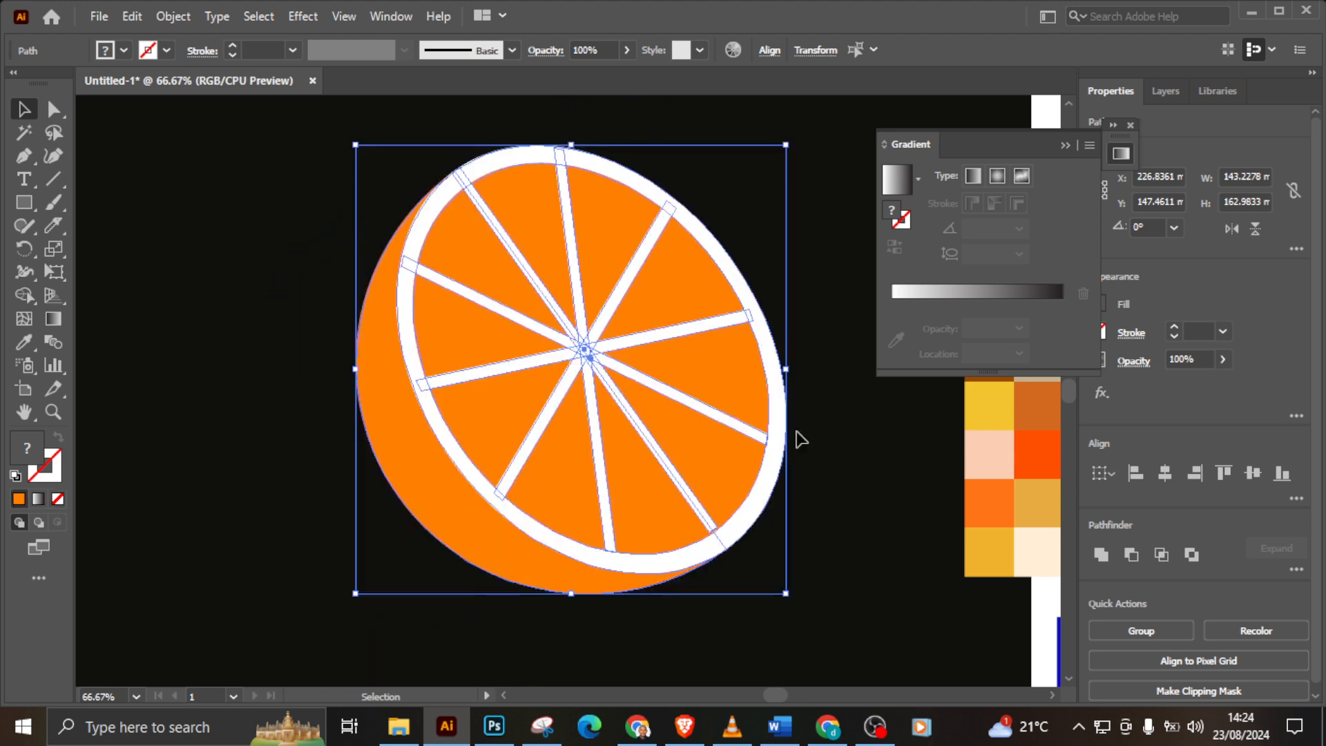
left_click(194, 427)
Step: Duplicate the half circle about 4 mm left and 8 mm up, and fill the original with the palette's red-orange
left_click(402, 474)
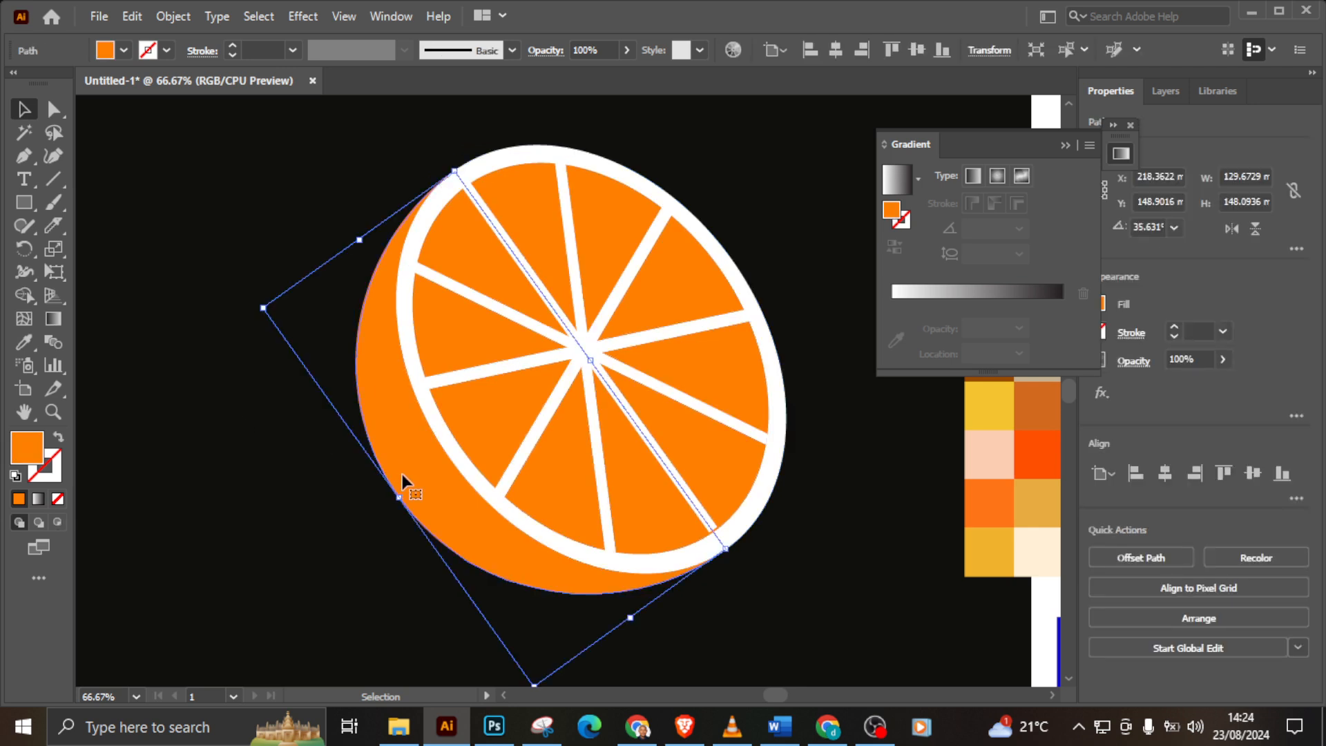
left_click_drag(402, 474, 391, 449)
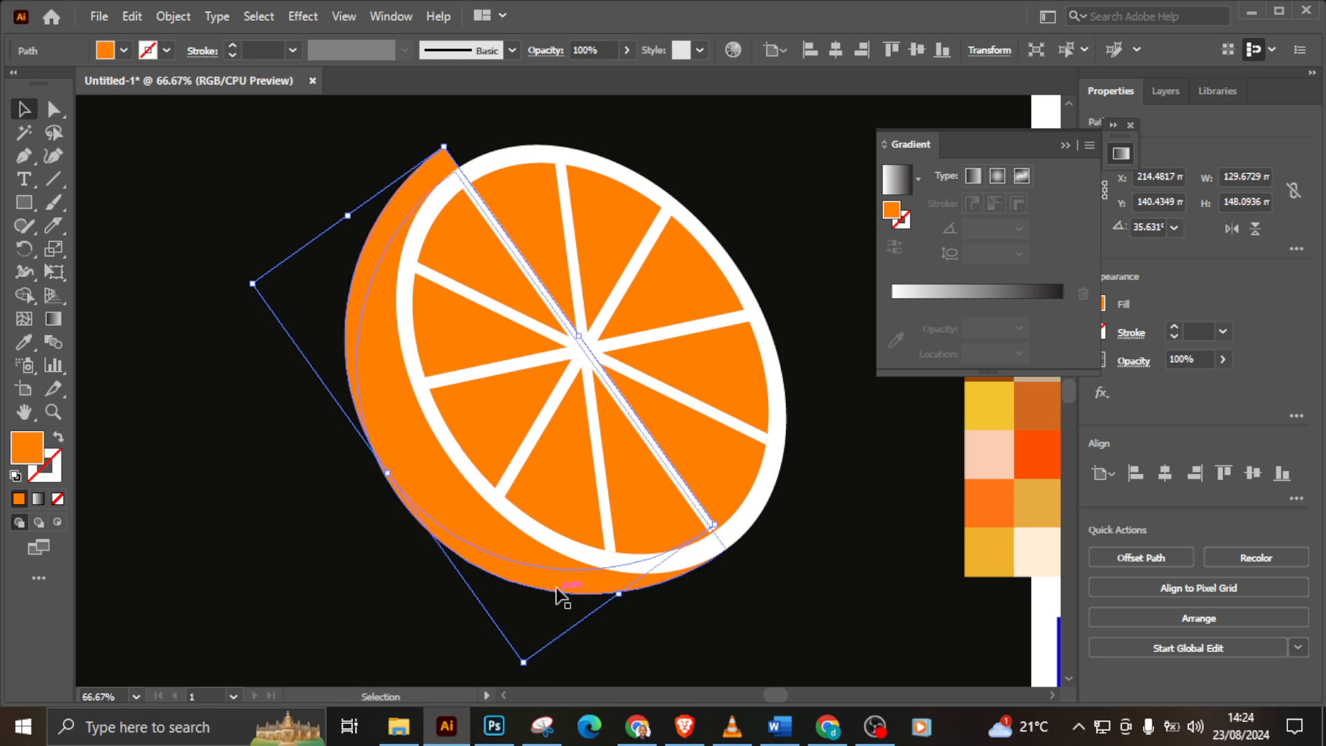
left_click(23, 341)
left_click(1037, 450)
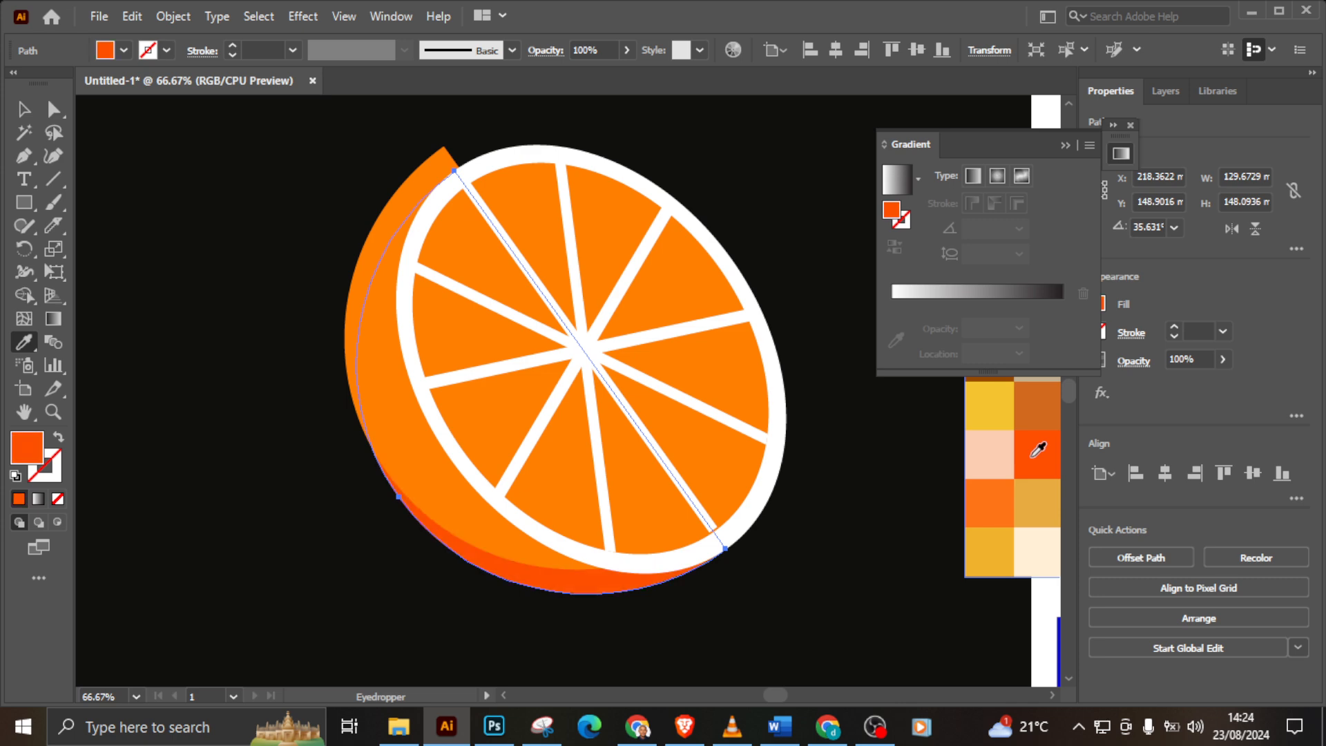
left_click(21, 111)
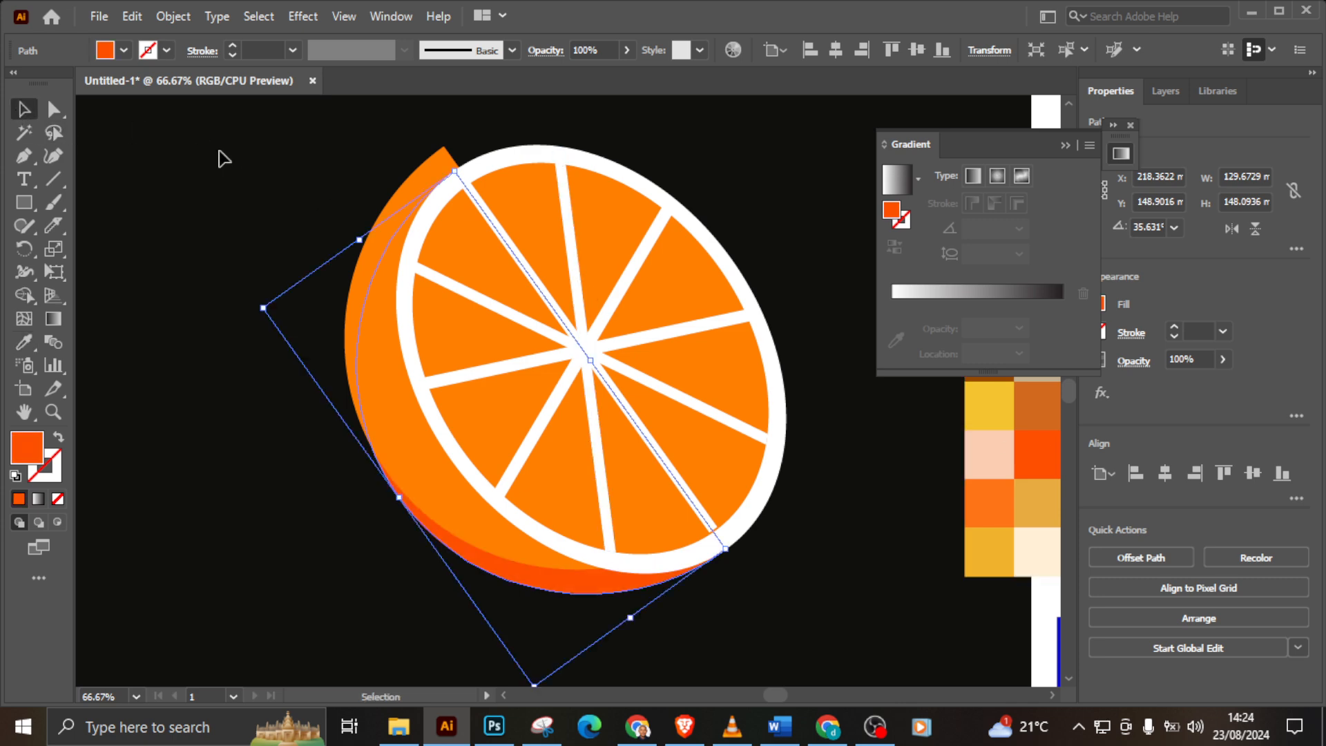
Step: Remove the part of the duplicated half circle that overhangs the original's outer edge using Shape Builder on all the orange's shapes
left_click_drag(214, 148, 725, 553)
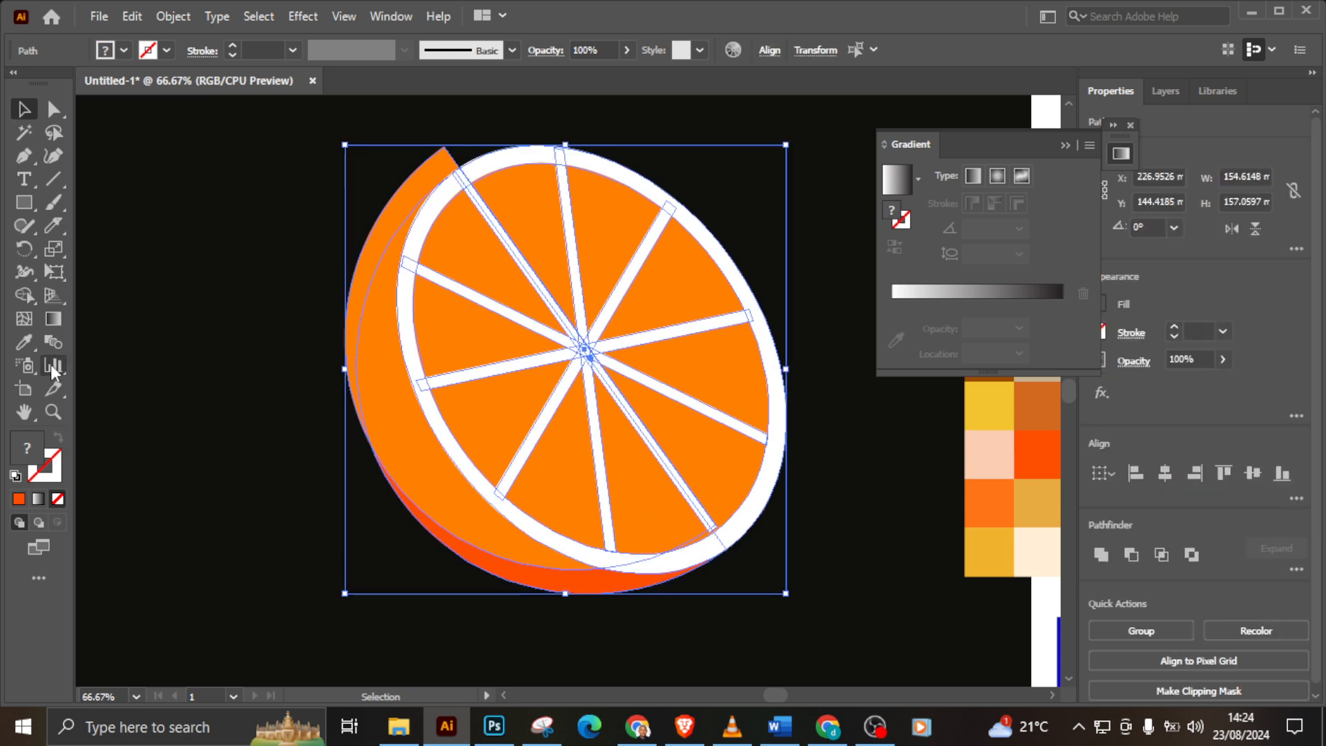
left_click(27, 298)
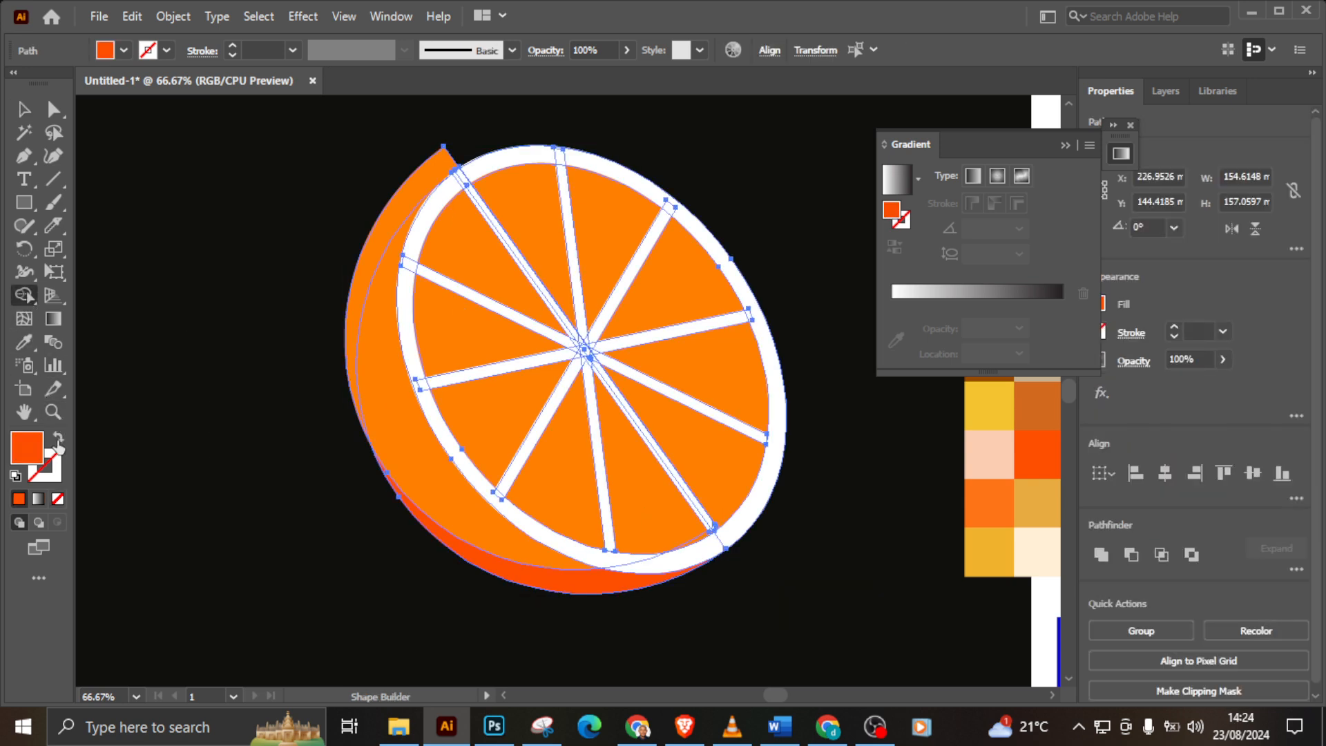
left_click(58, 441)
left_click(407, 198)
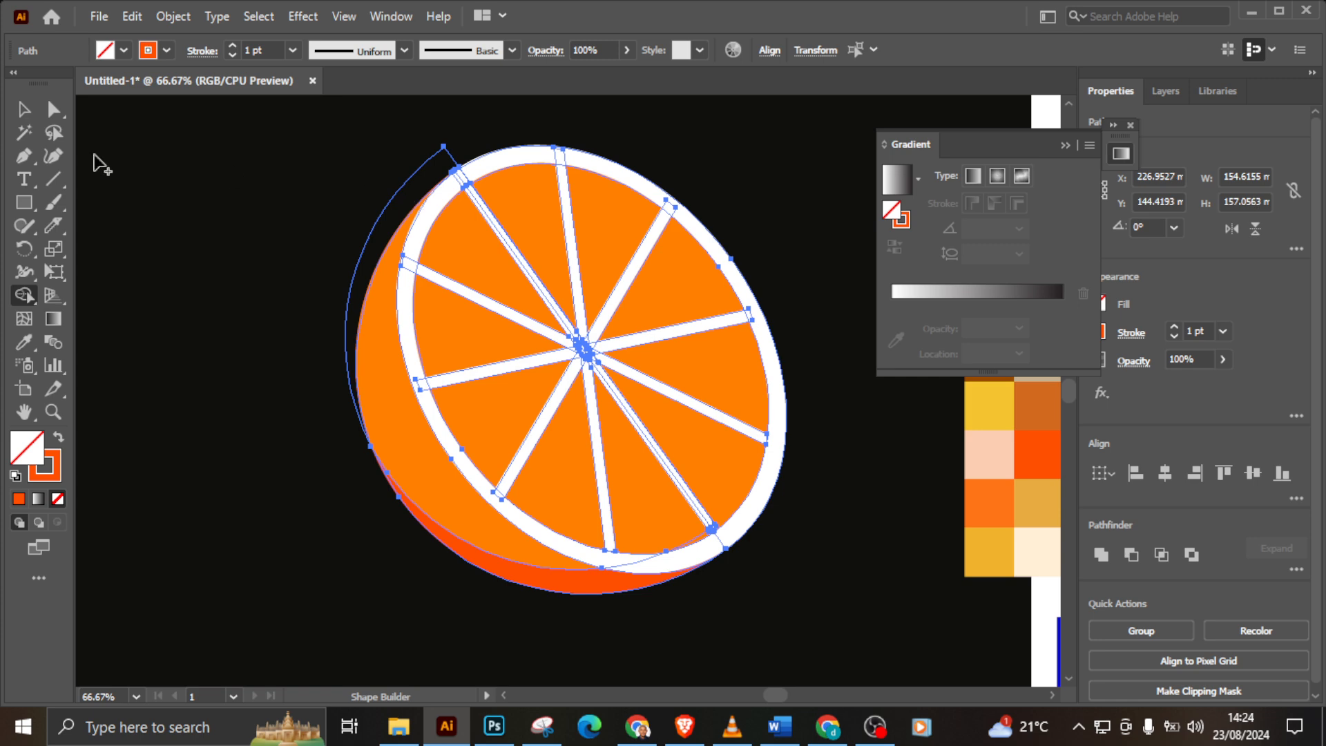
left_click(24, 109)
key("shift+x")
left_click(197, 247)
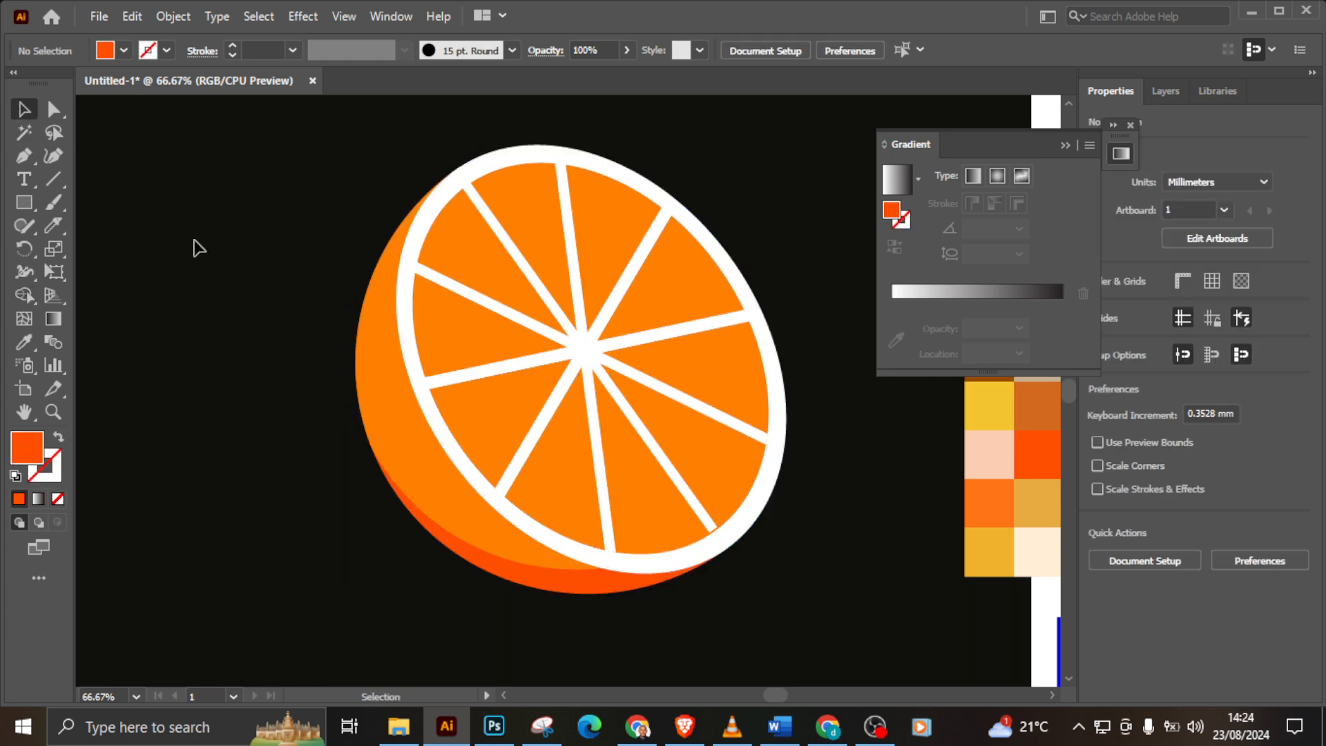
left_click(25, 412)
left_click_drag(476, 360, 429, 379)
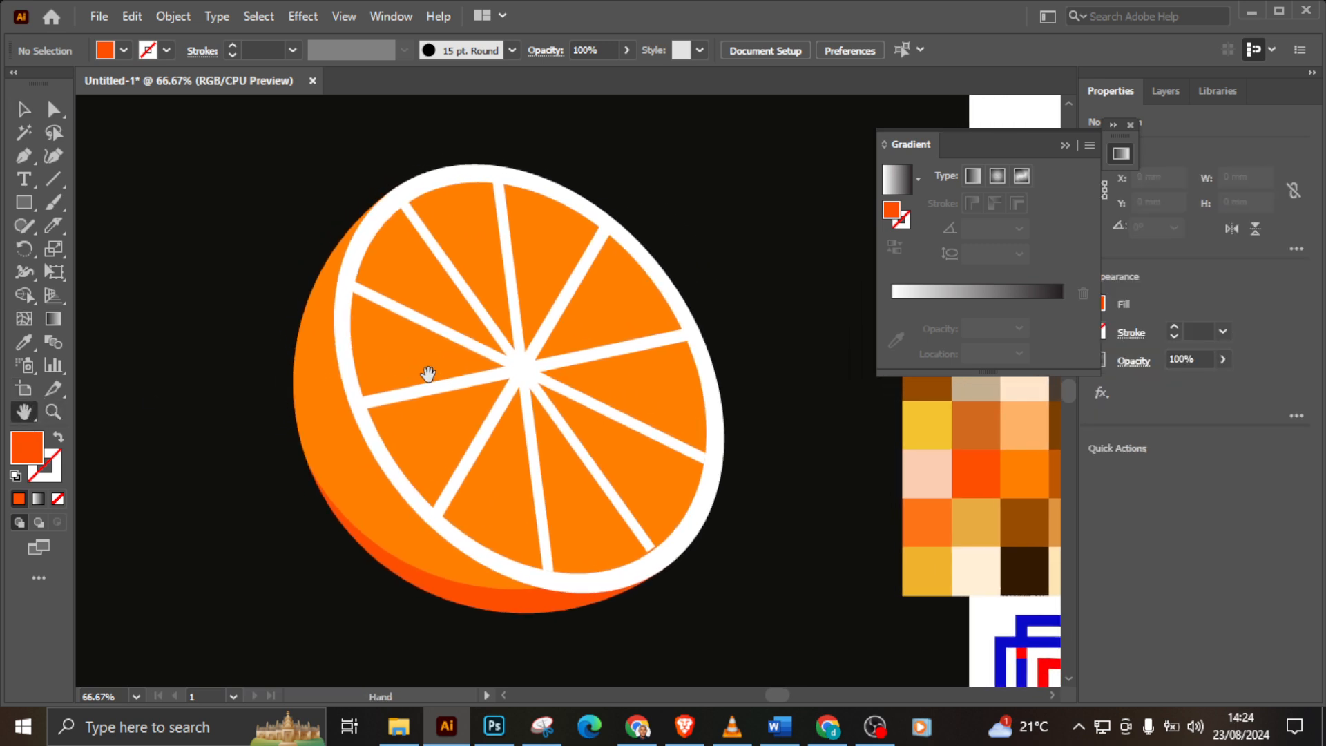
left_click(22, 110)
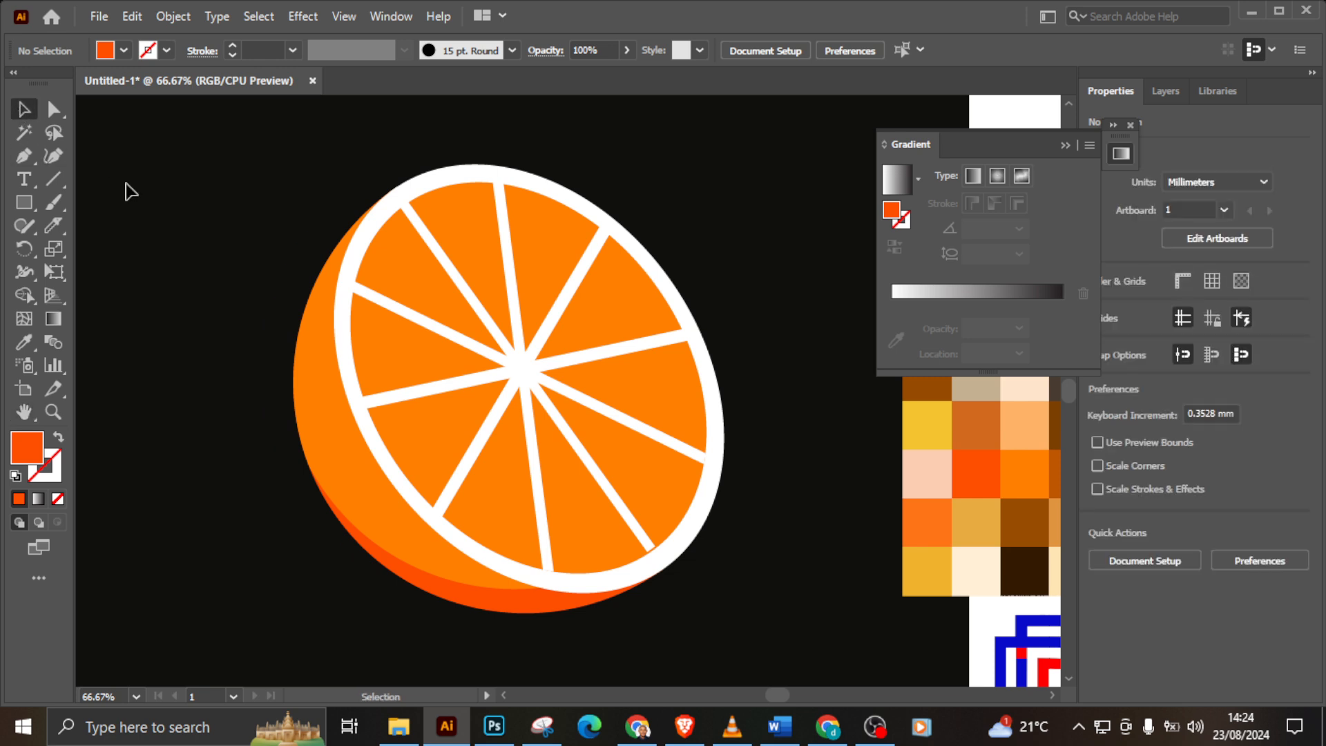